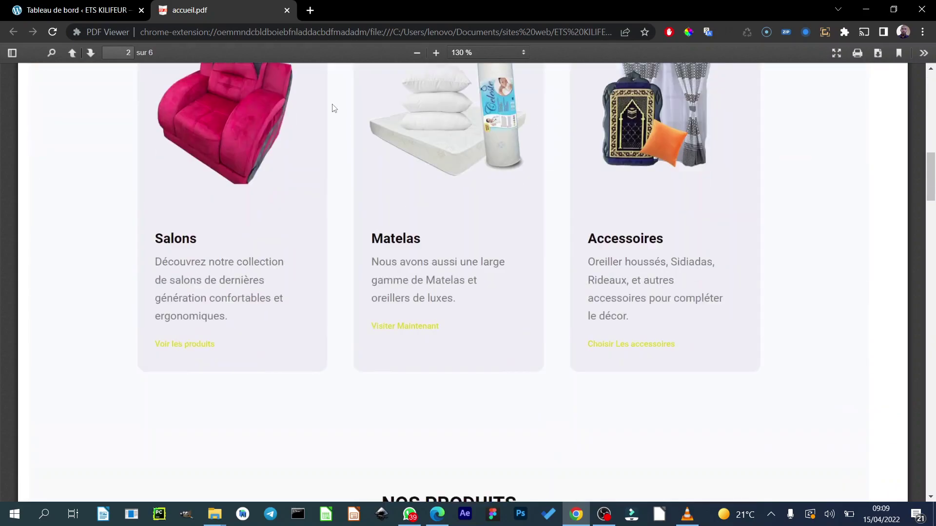
Step: Review the accueil.pdf mockup down to its footer and create a new Pied de page template in the WordPress theme builder
scroll(332, 126, down, 20)
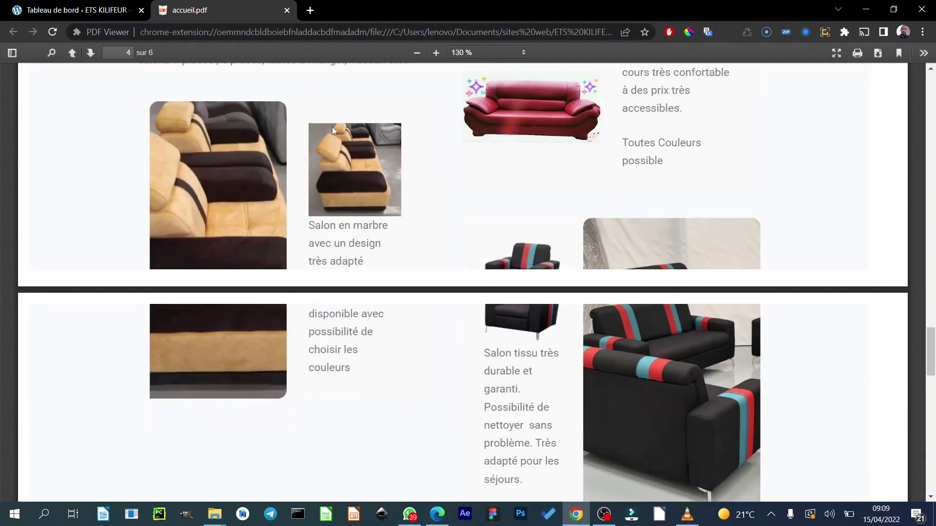
scroll(331, 127, up, 5)
scroll(331, 128, up, 2)
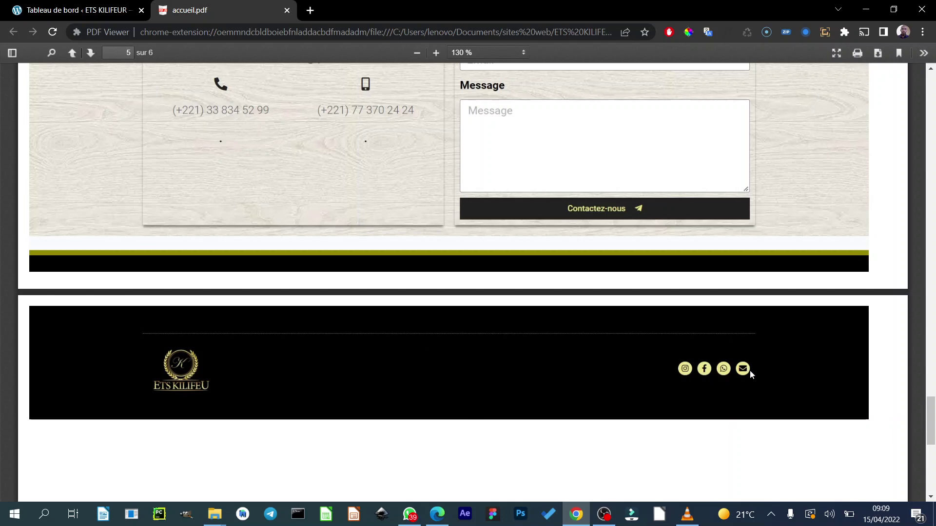
click(108, 10)
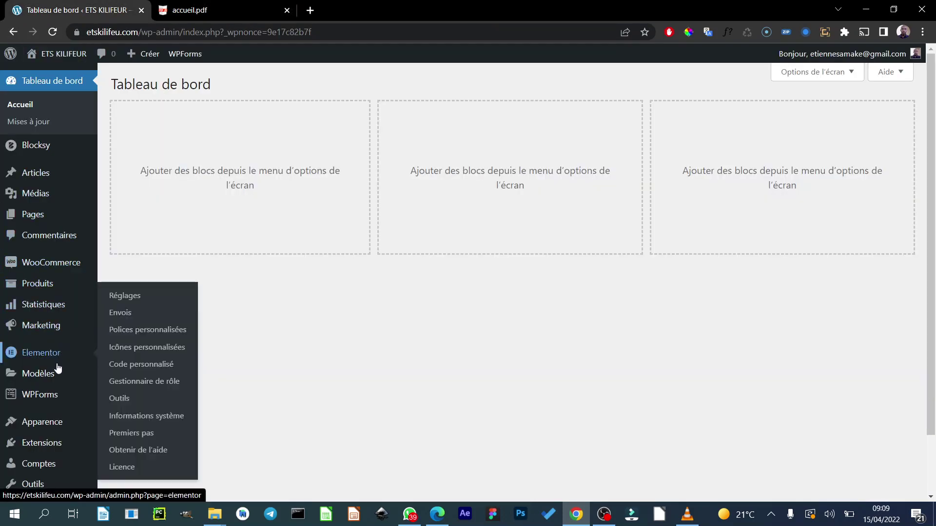
mouse_move(55, 379)
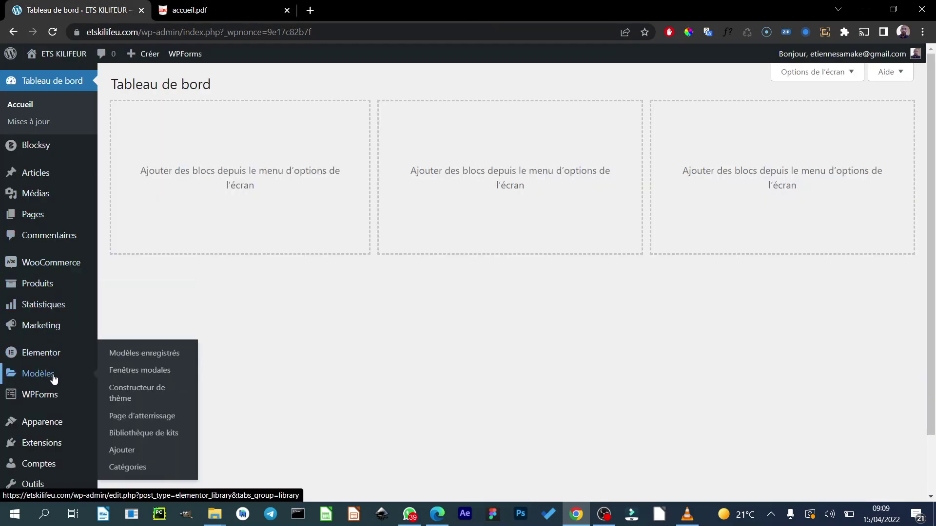
click(130, 394)
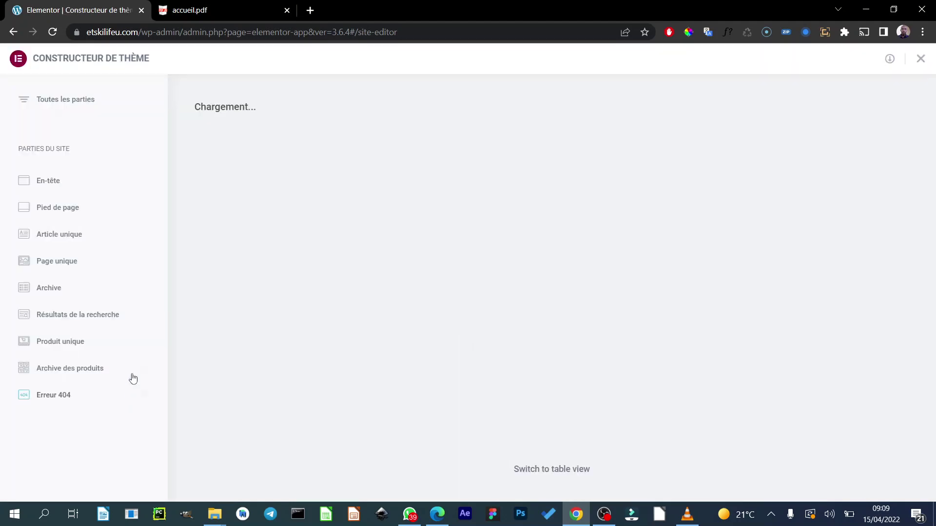
click(70, 216)
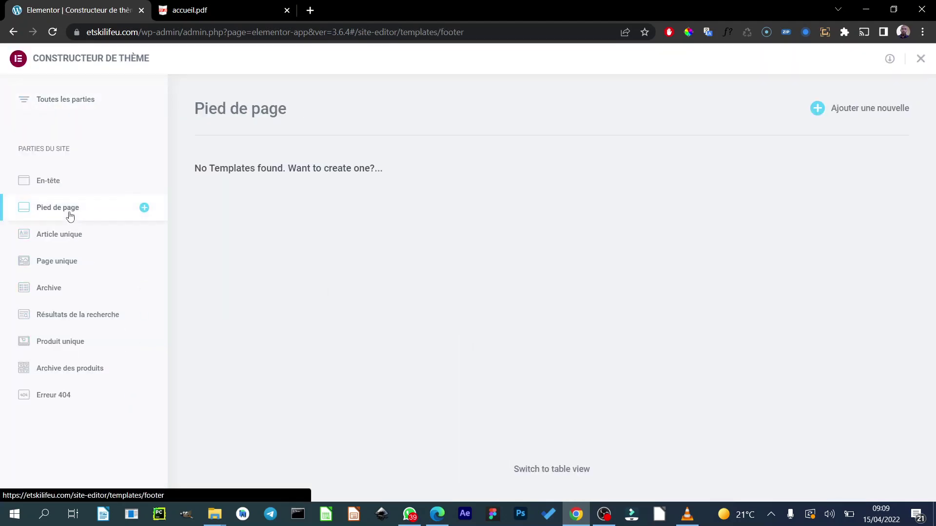
click(891, 113)
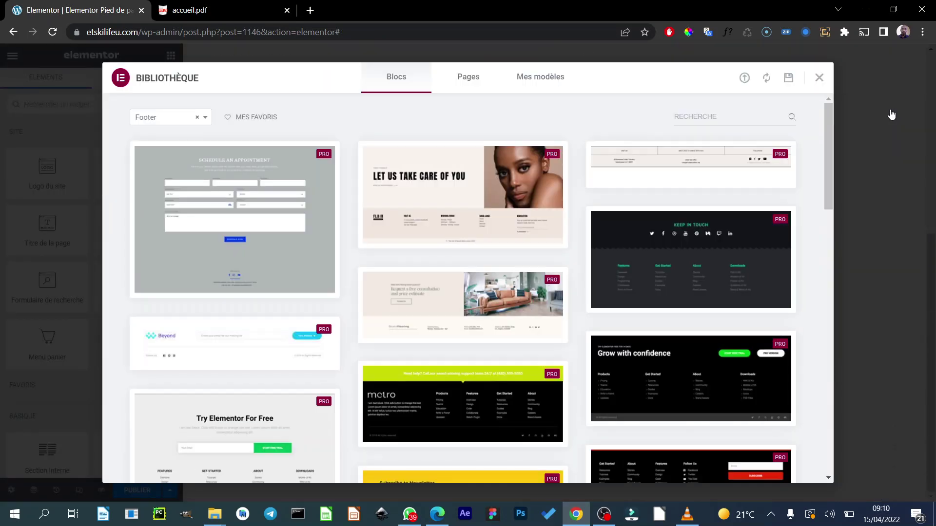
Step: Dismiss the footer block library without inserting a block and add a section with two equal columns
scroll(351, 238, down, 6)
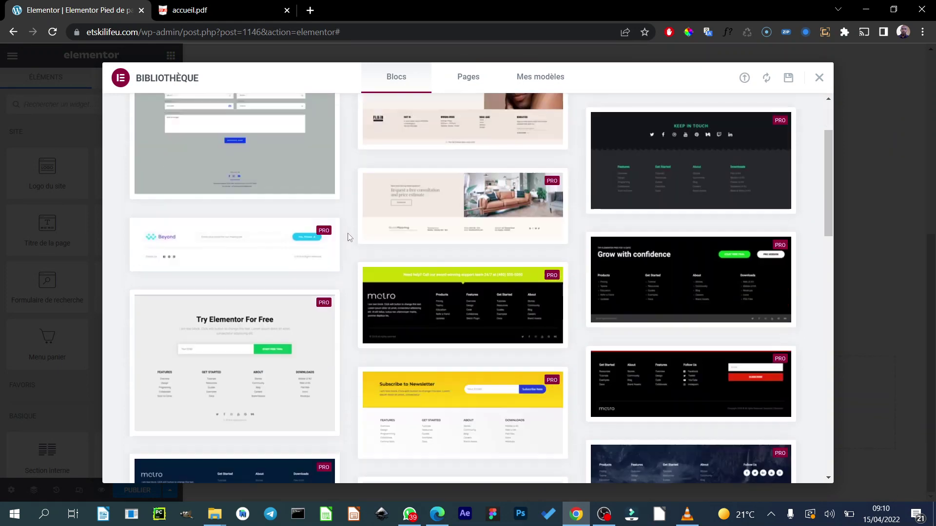
scroll(352, 237, down, 4)
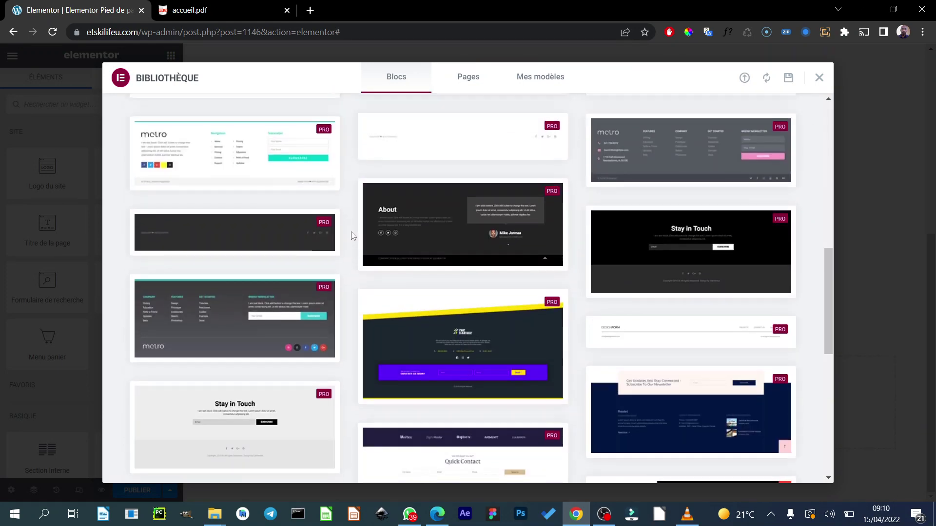
scroll(351, 236, up, 10)
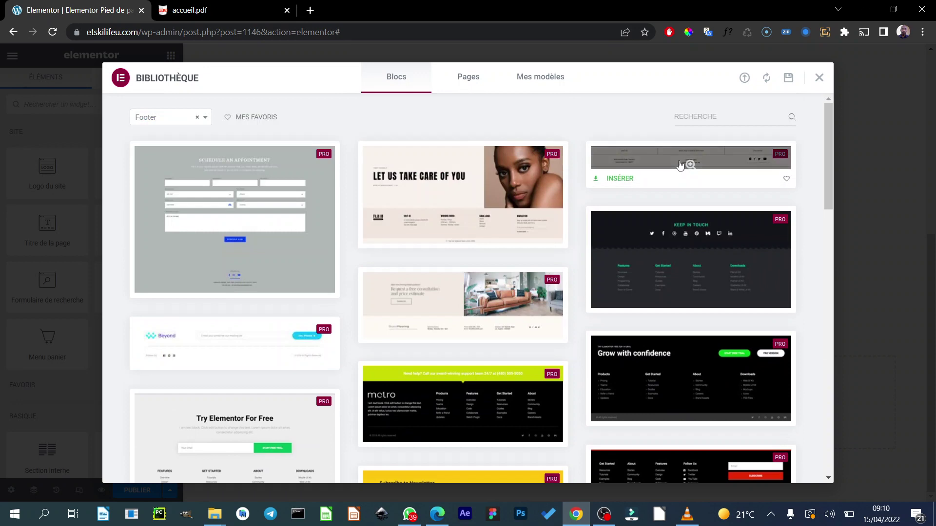
click(819, 79)
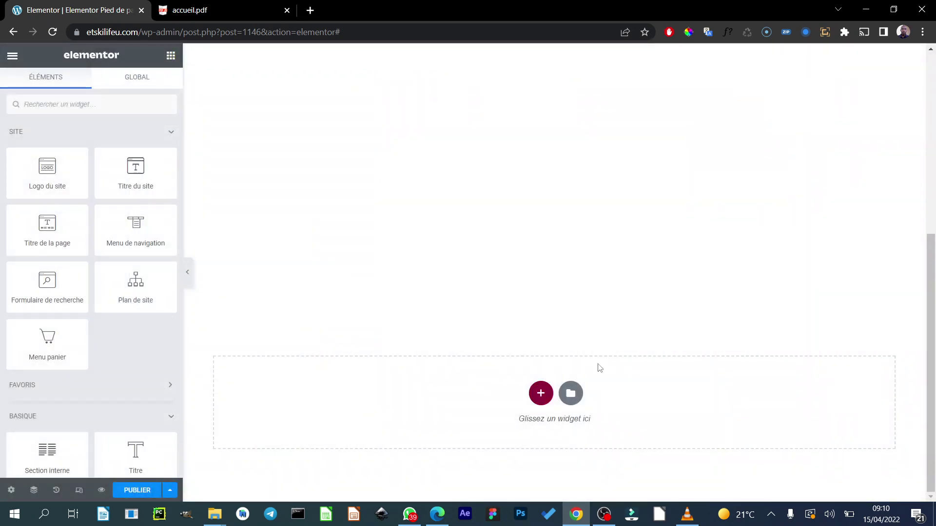
click(546, 397)
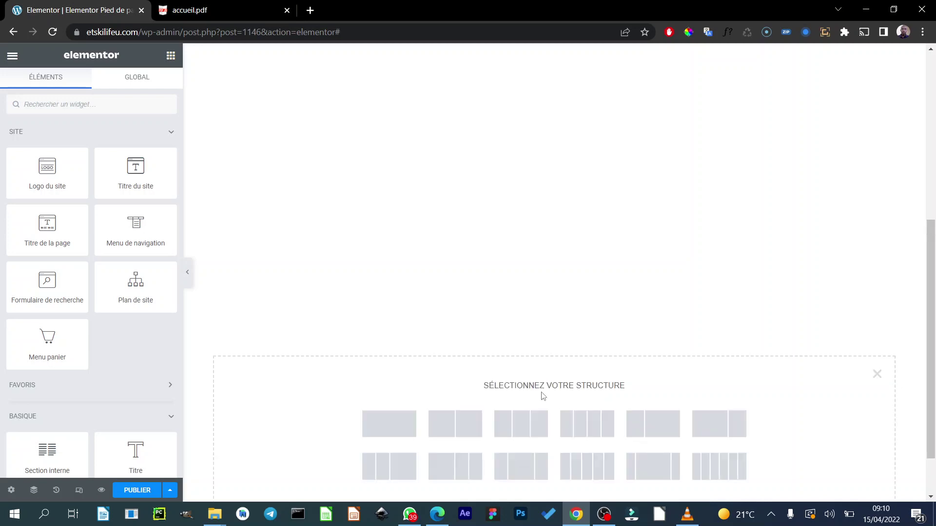
click(466, 429)
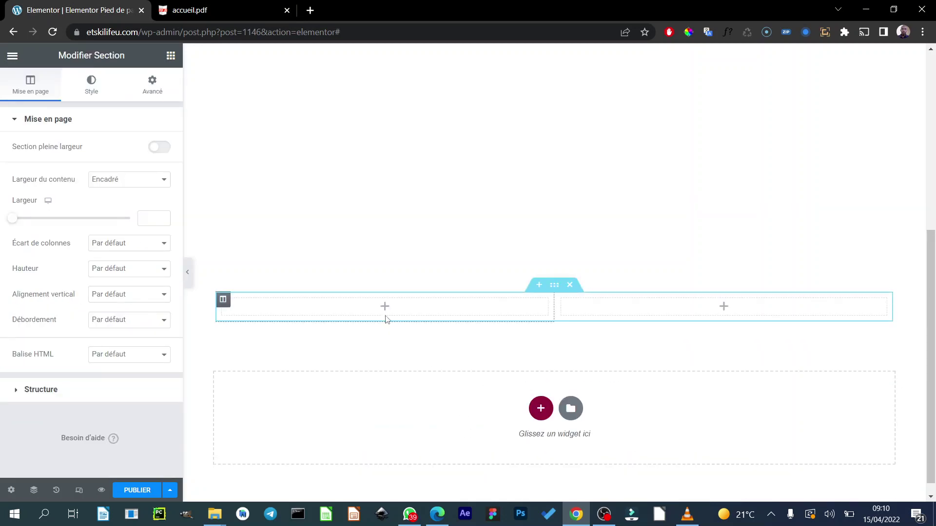
Step: Place the Logo du site widget in the first column and publish the footer without a display condition
click(170, 55)
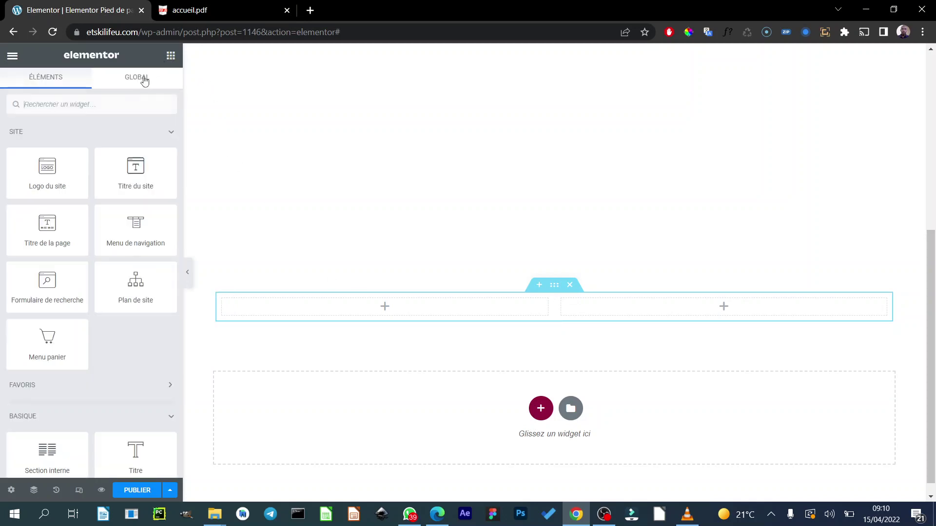
click(112, 102)
text(logo)
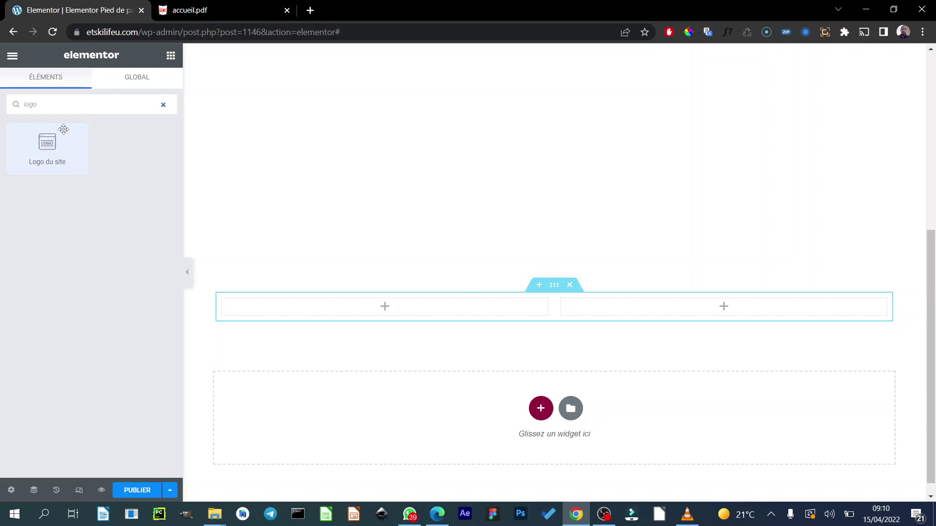
drag(63, 130, 291, 312)
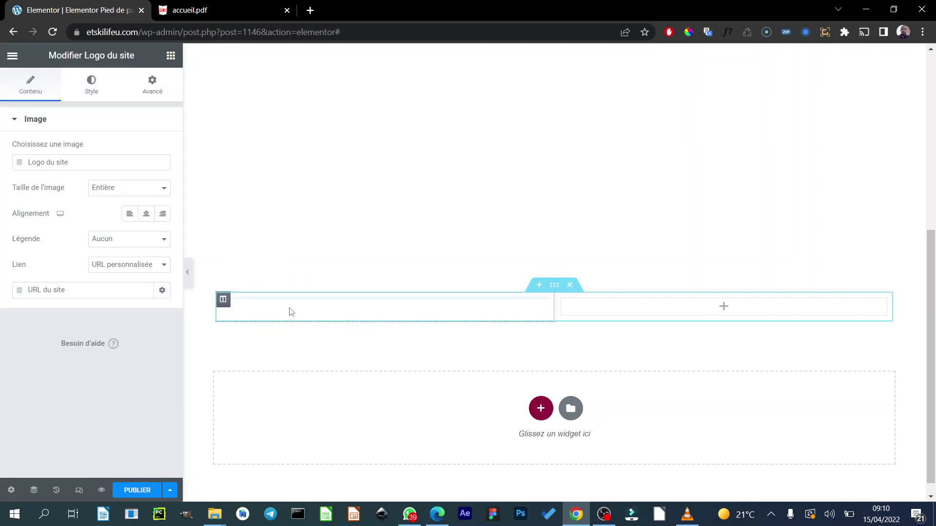
click(143, 489)
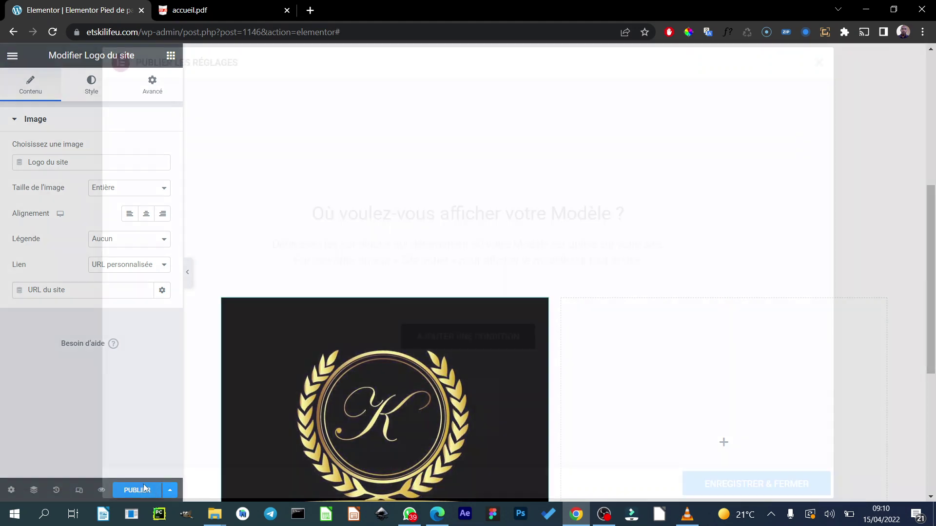
click(700, 487)
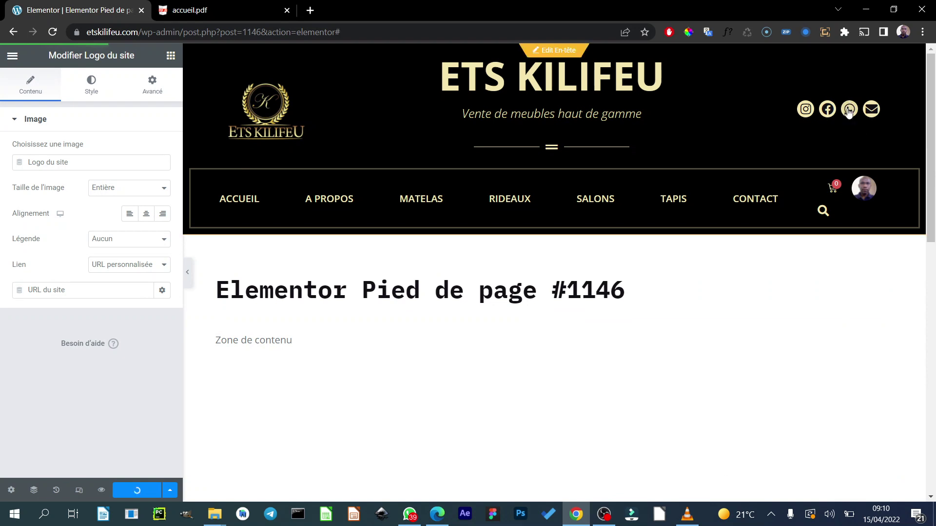
Step: Switch to editing the site header and return to editing the footer, saving the changes at each switch
click(562, 52)
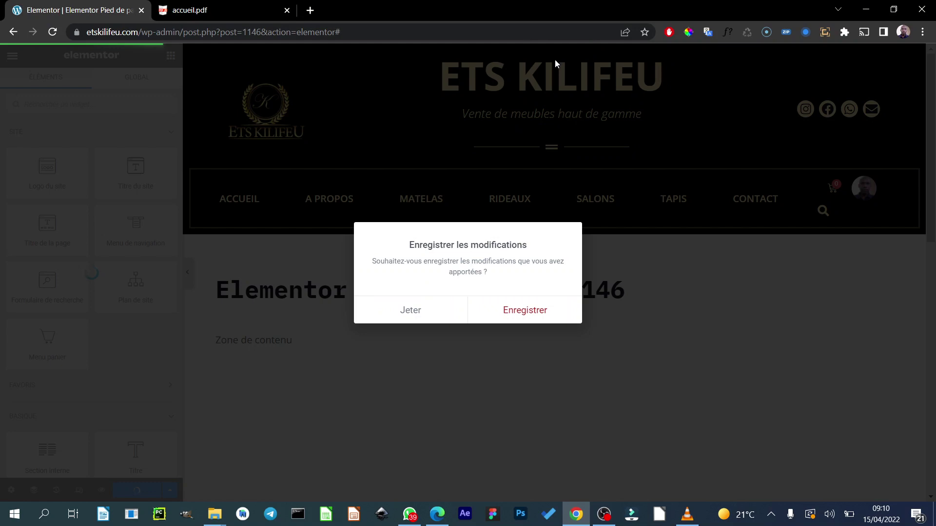
click(531, 315)
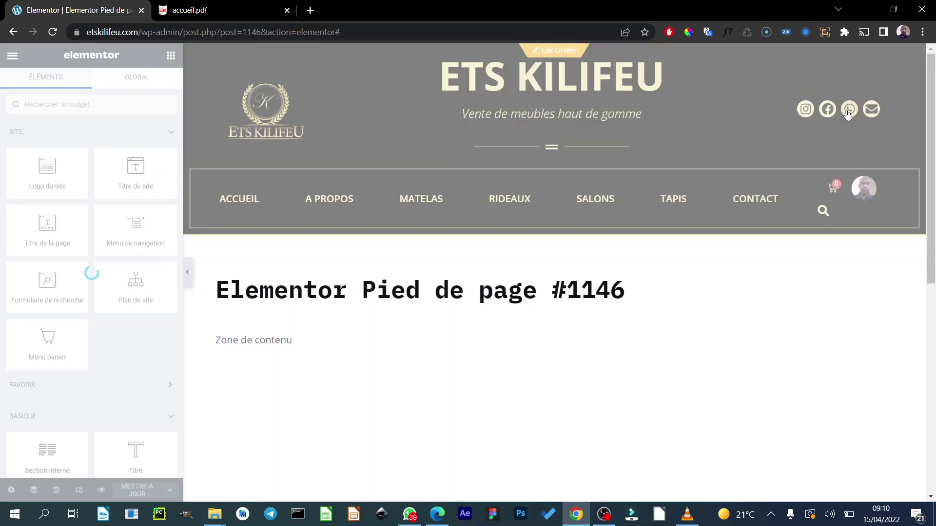
click(559, 52)
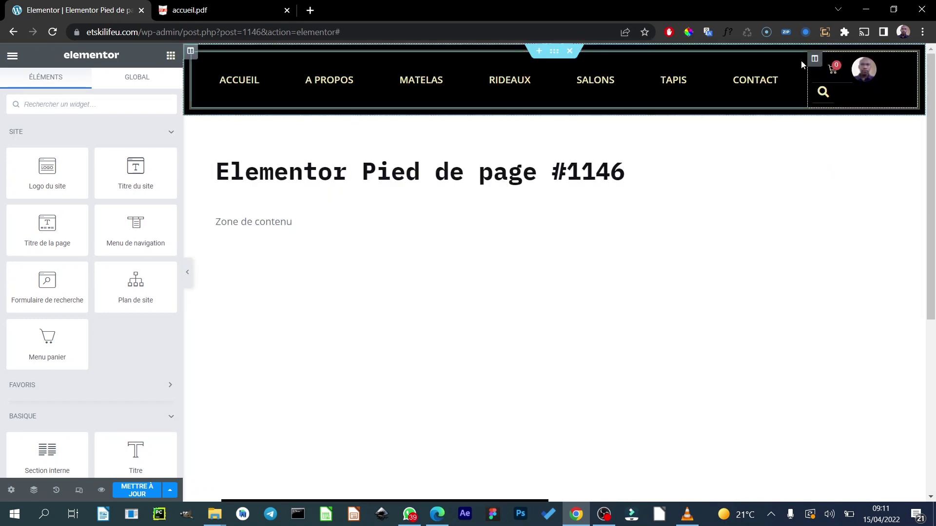
scroll(483, 303, down, 5)
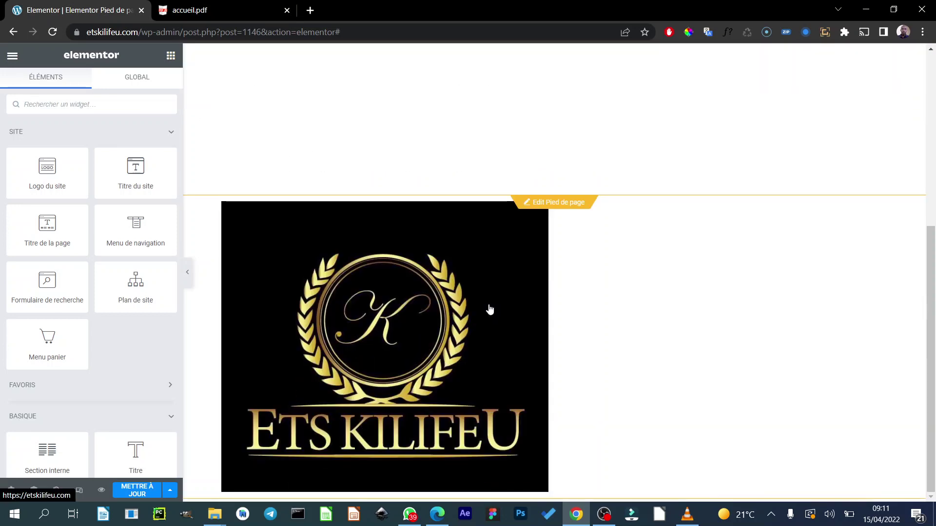
click(548, 203)
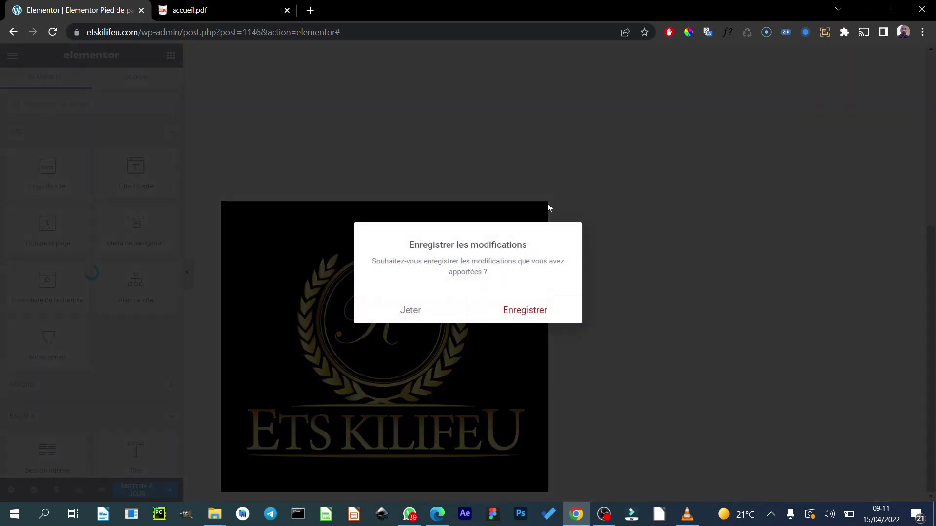
click(514, 315)
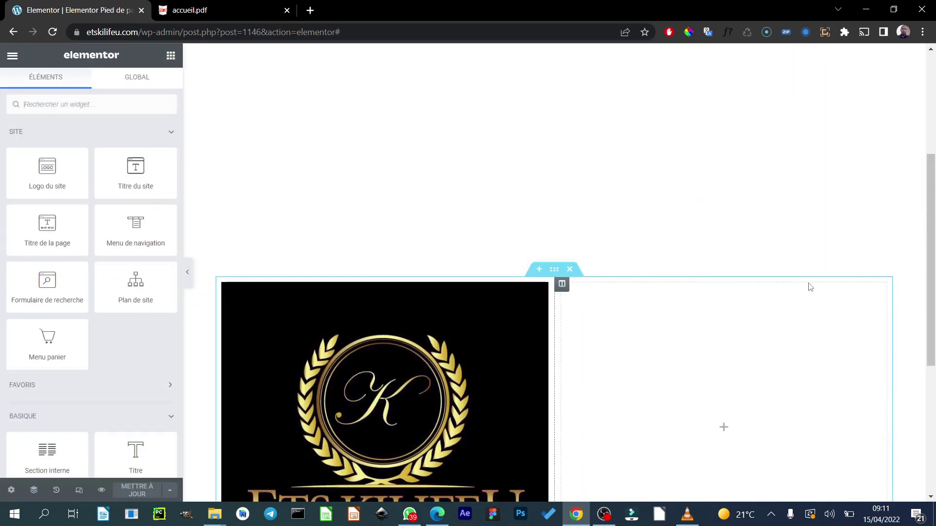
Step: Try an Icônes réseaux sociaux widget in the empty second column of the footer and delete it again
scroll(798, 274, down, 9)
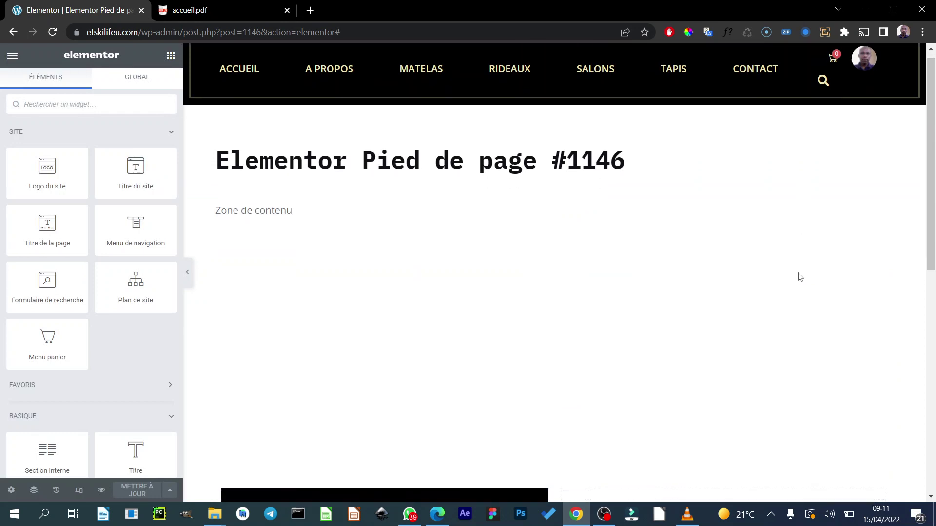
scroll(710, 342, up, 3)
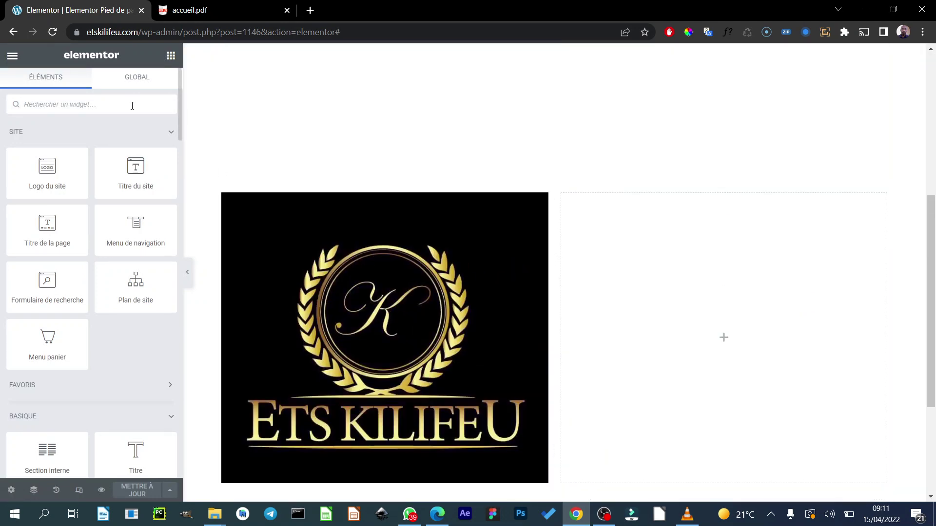
text(soci)
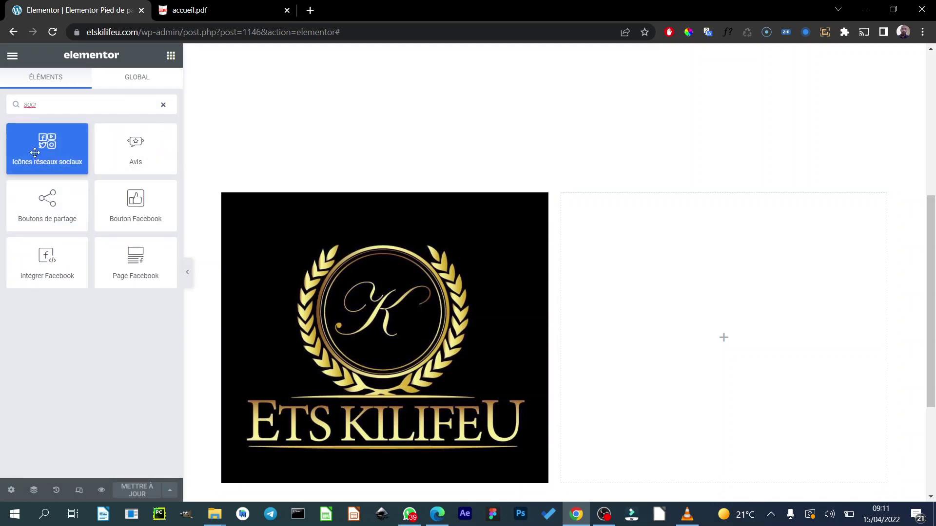
drag(47, 149, 783, 368)
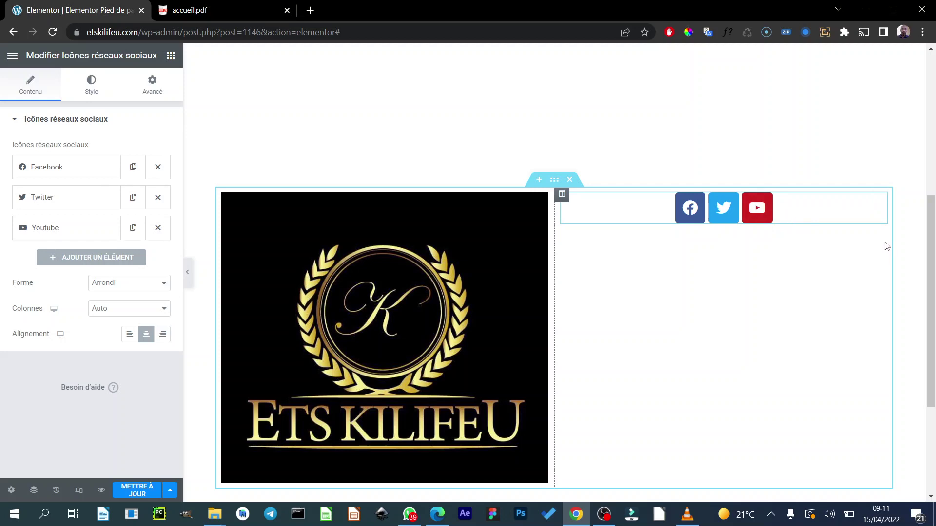
right_click(874, 202)
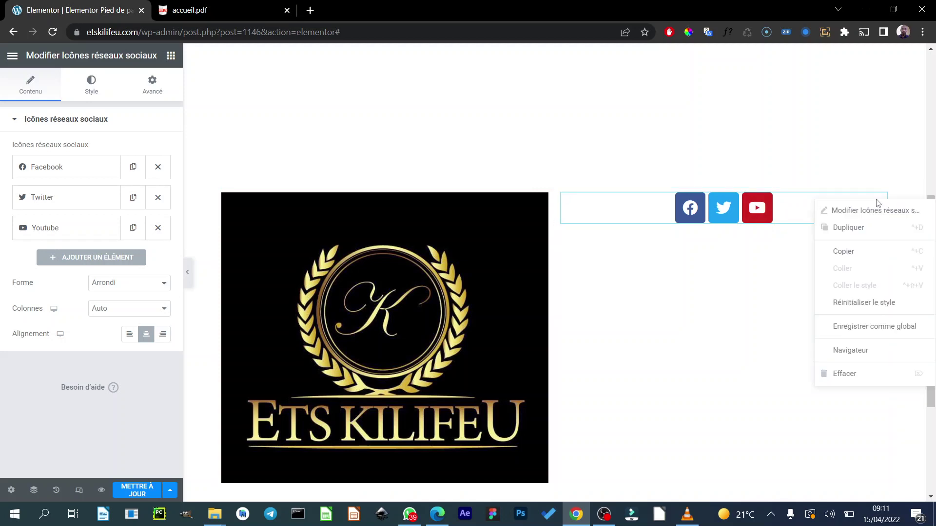
click(872, 379)
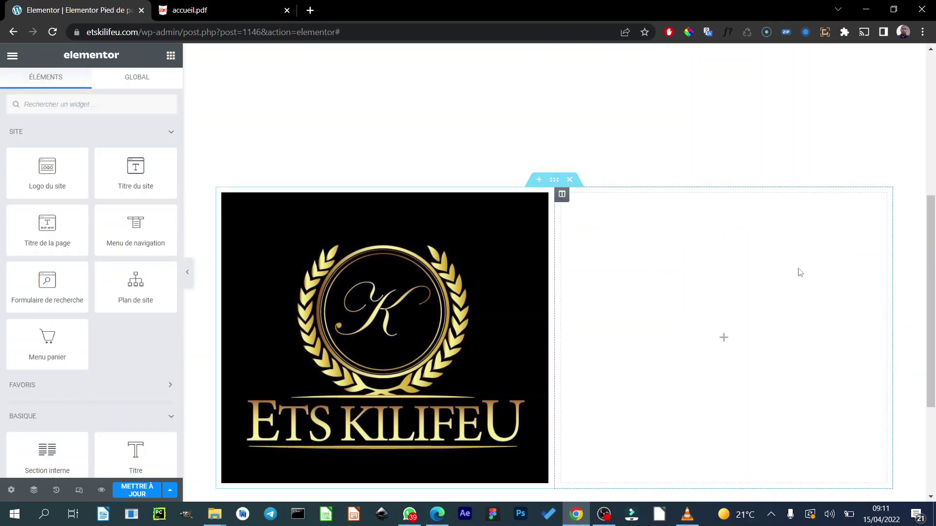
Step: Rename the footer template to "Footer" in its general settings and update it without adding a display condition
scroll(798, 272, up, 5)
scroll(800, 271, down, 7)
scroll(800, 272, down, 2)
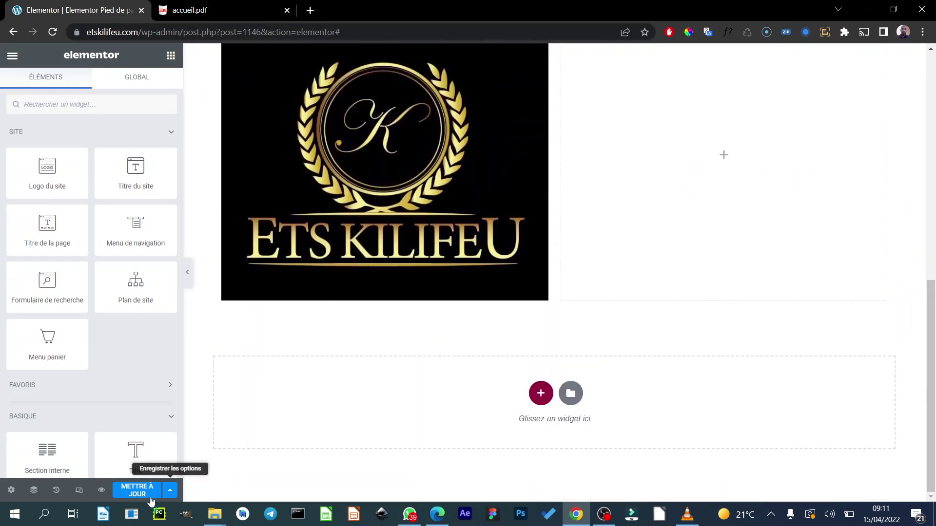
click(11, 491)
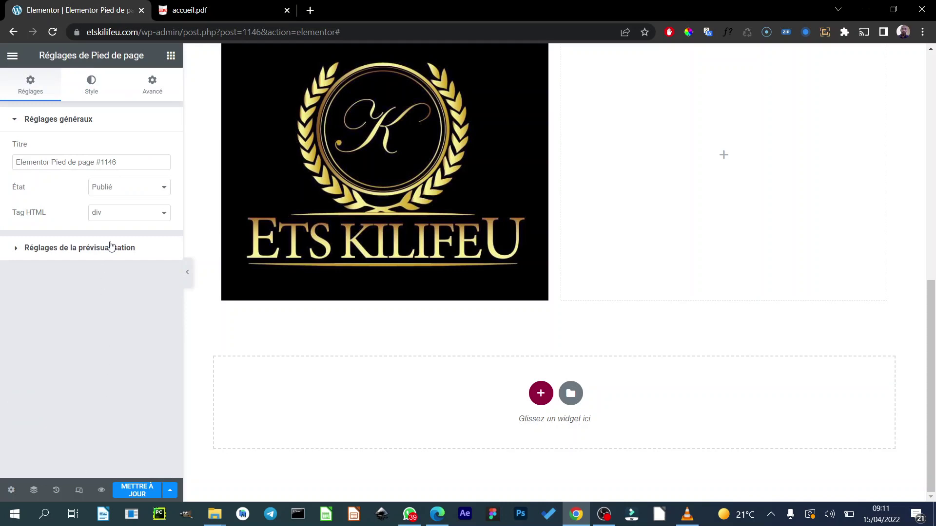
drag(126, 163, 2, 164)
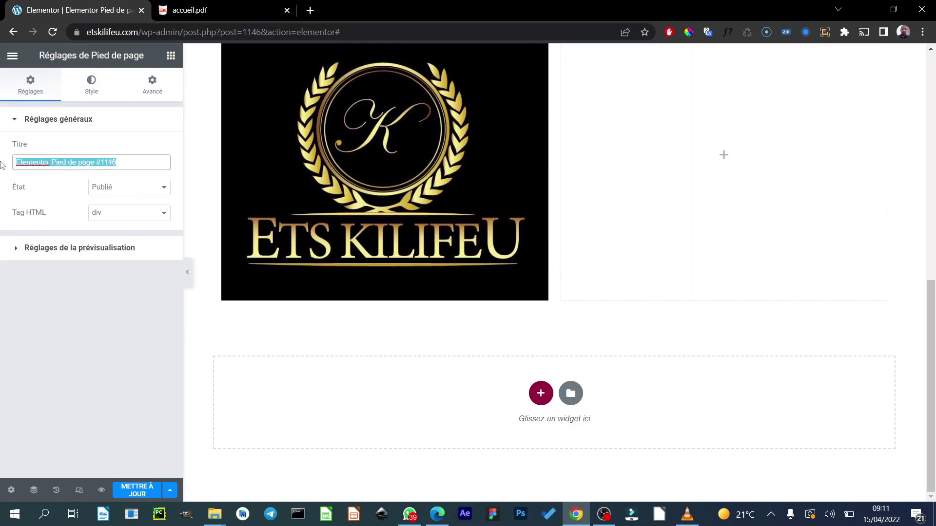
text(Fo)
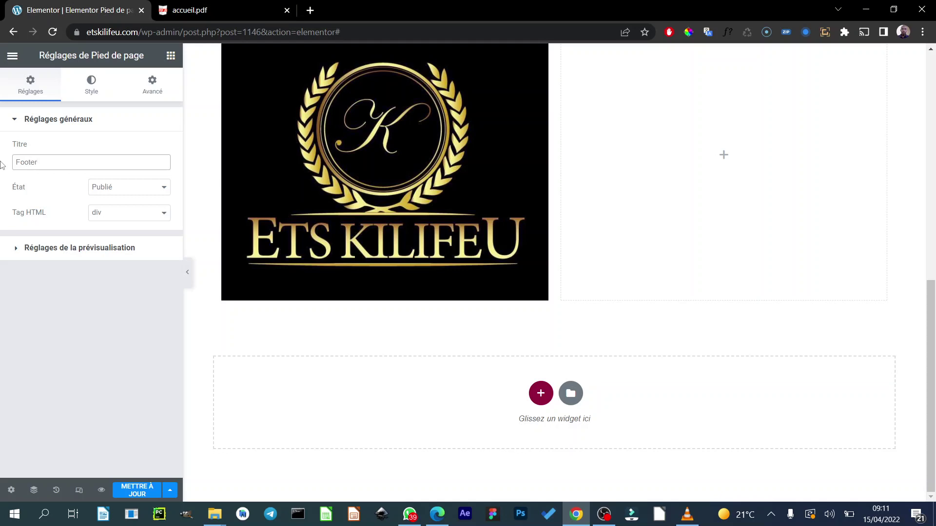
text(oter)
click(137, 491)
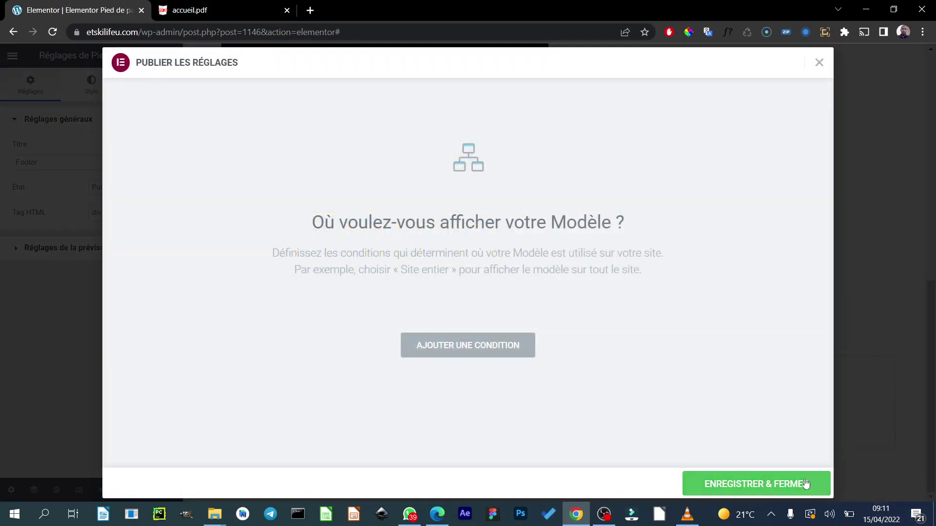
click(789, 485)
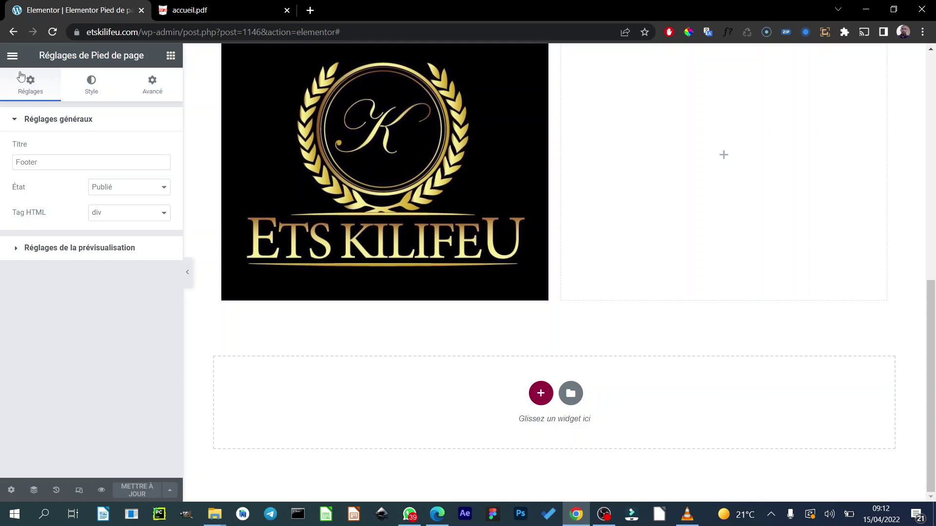
Step: Leave the footer editor for WordPress and open the header template from the theme builder for editing
click(12, 55)
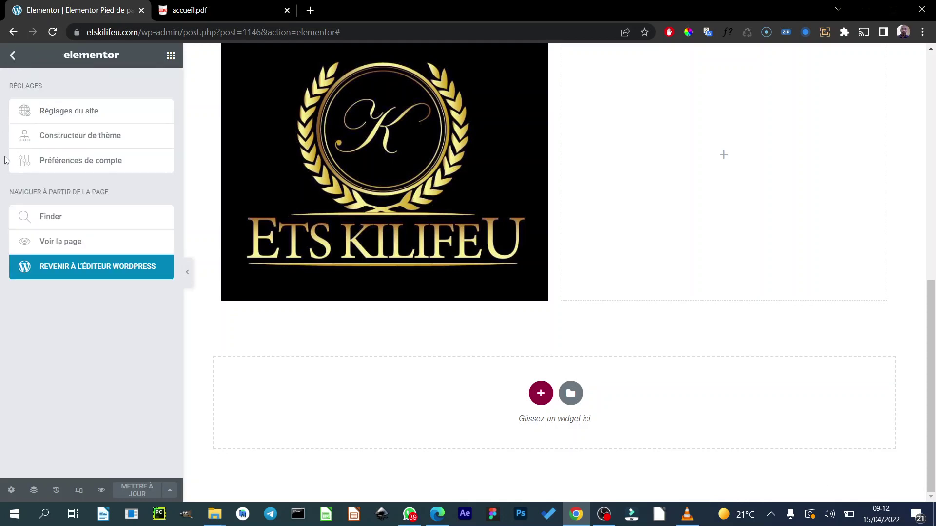
click(58, 264)
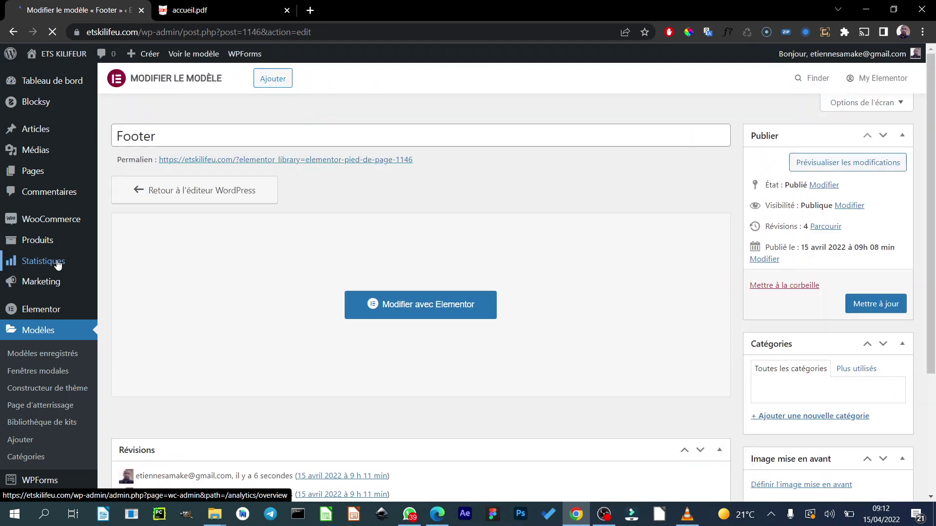
click(60, 354)
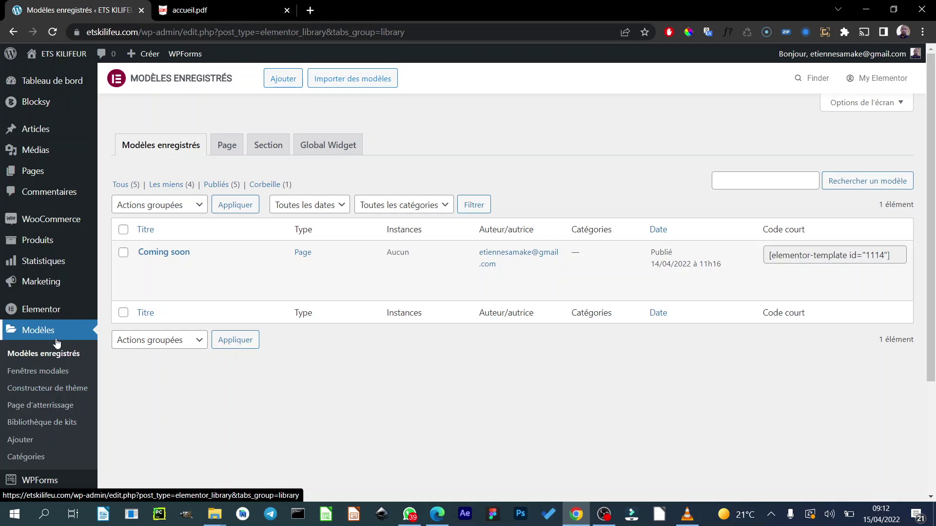
click(80, 392)
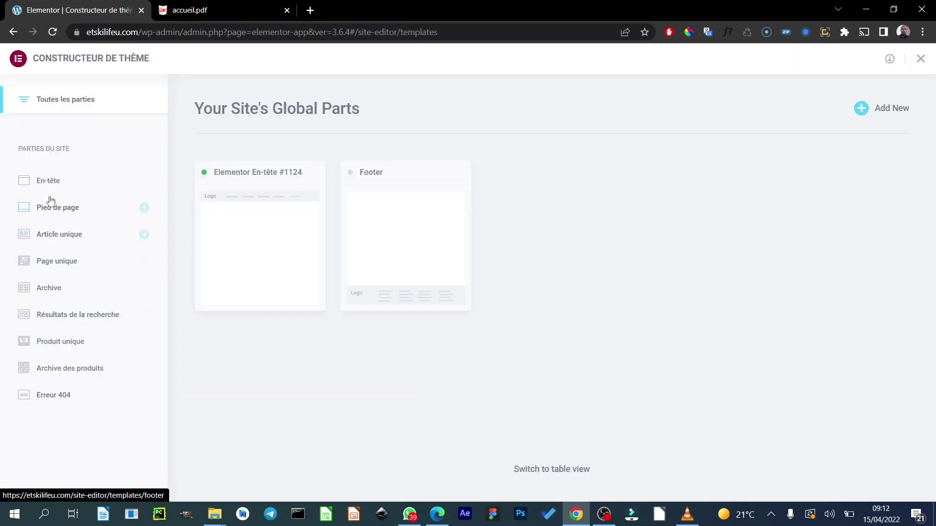
click(49, 182)
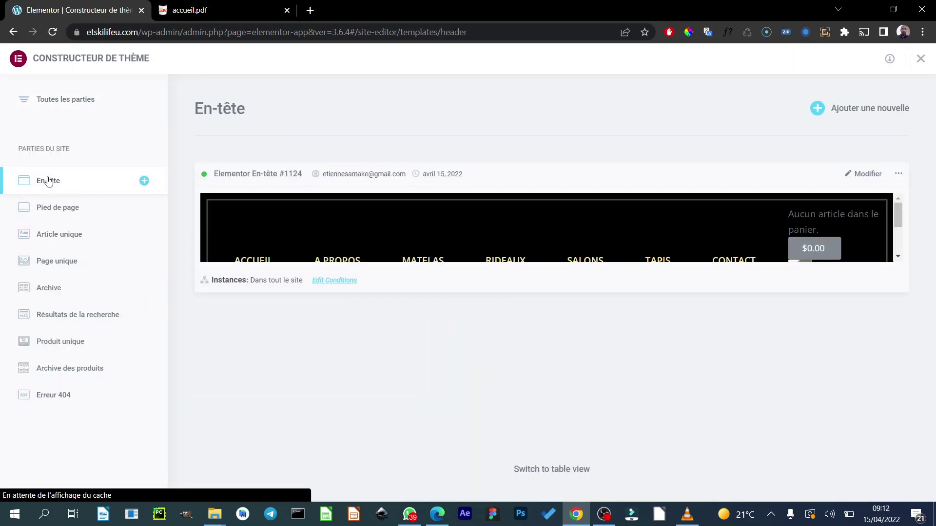
scroll(704, 242, down, 2)
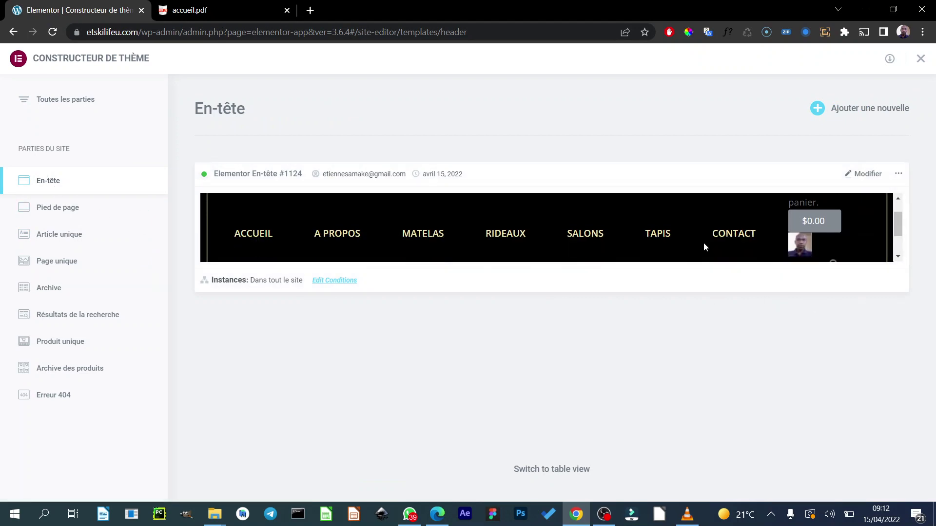
scroll(701, 244, up, 2)
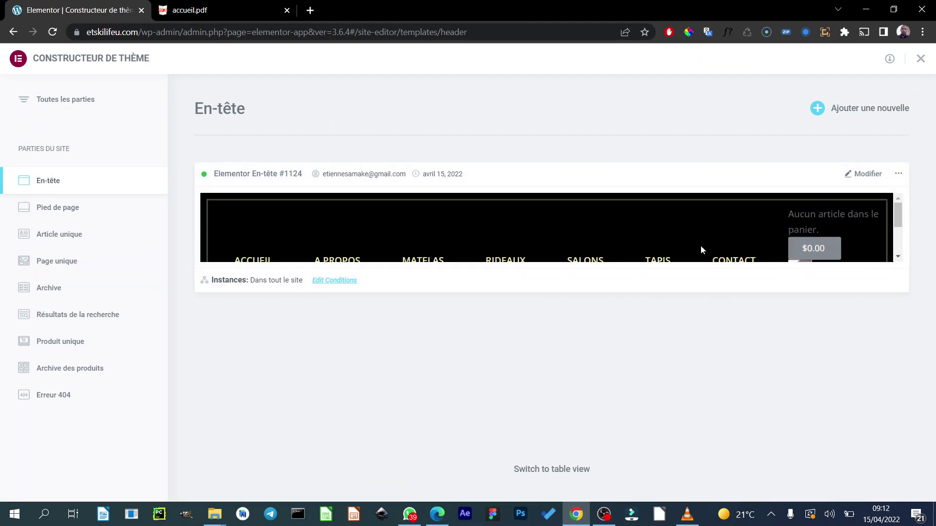
scroll(701, 244, down, 2)
scroll(700, 245, up, 2)
click(863, 175)
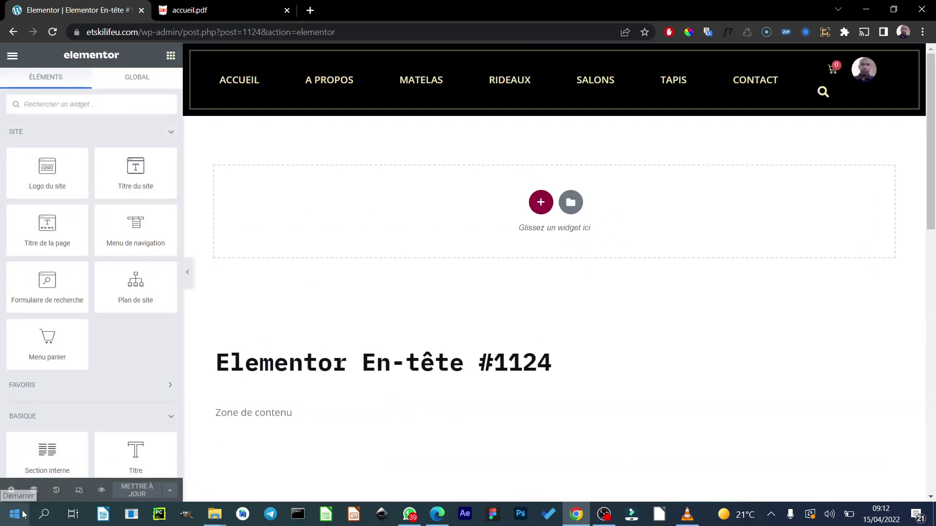
Step: Preview earlier header revisions and apply the one saved on 15 Avr @ 08:53 (#1142)
click(54, 496)
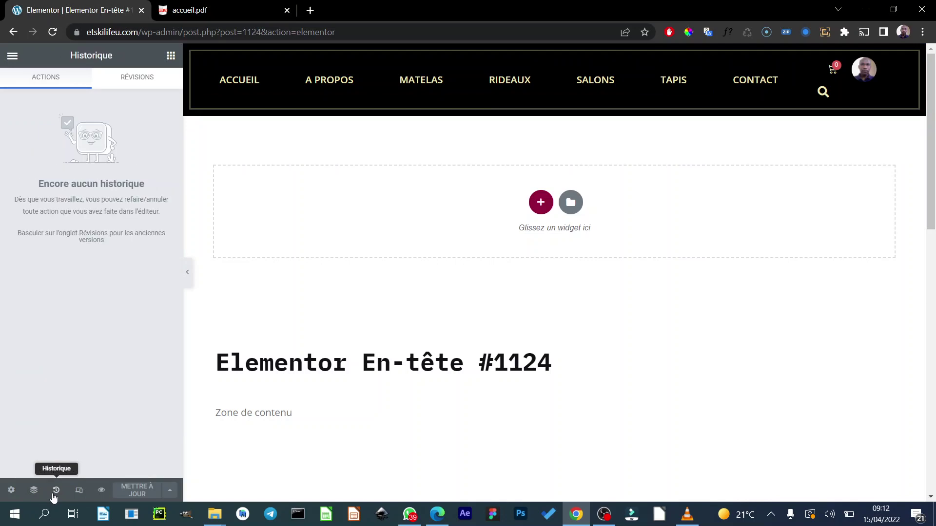
click(140, 86)
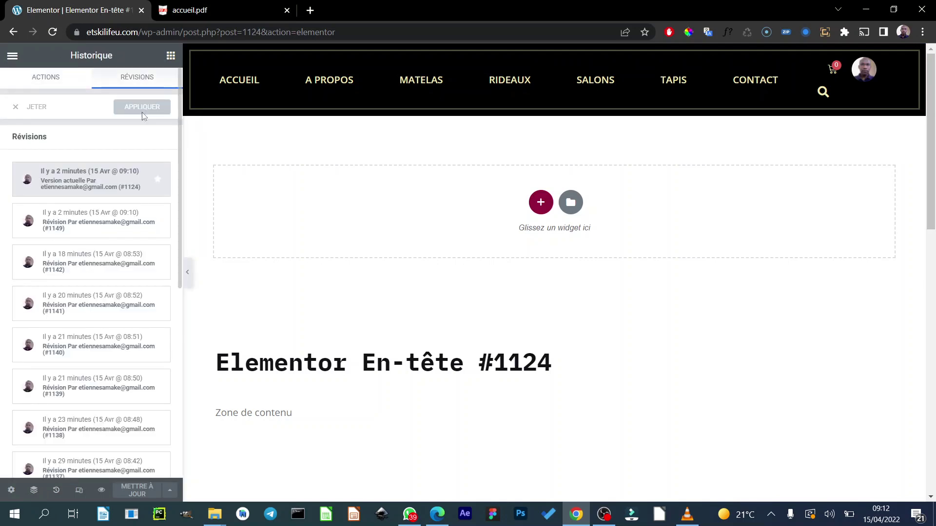
click(135, 226)
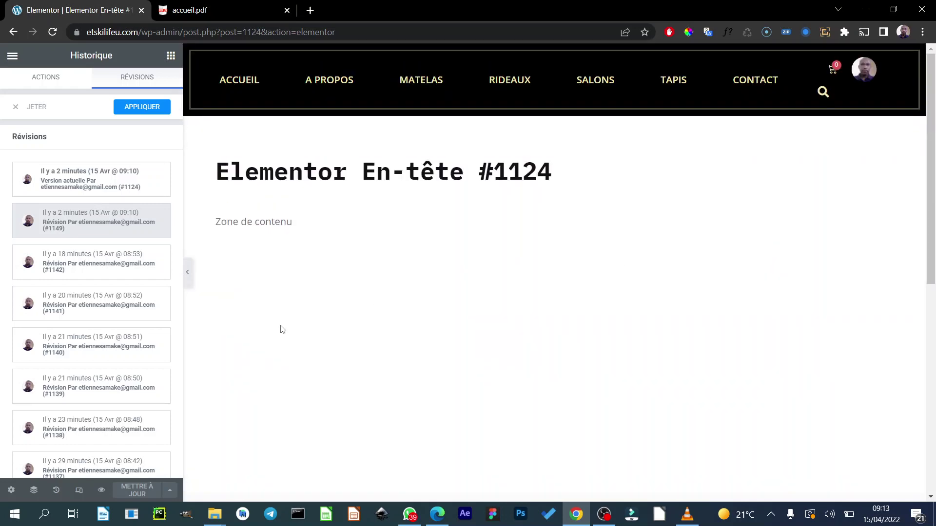
click(134, 302)
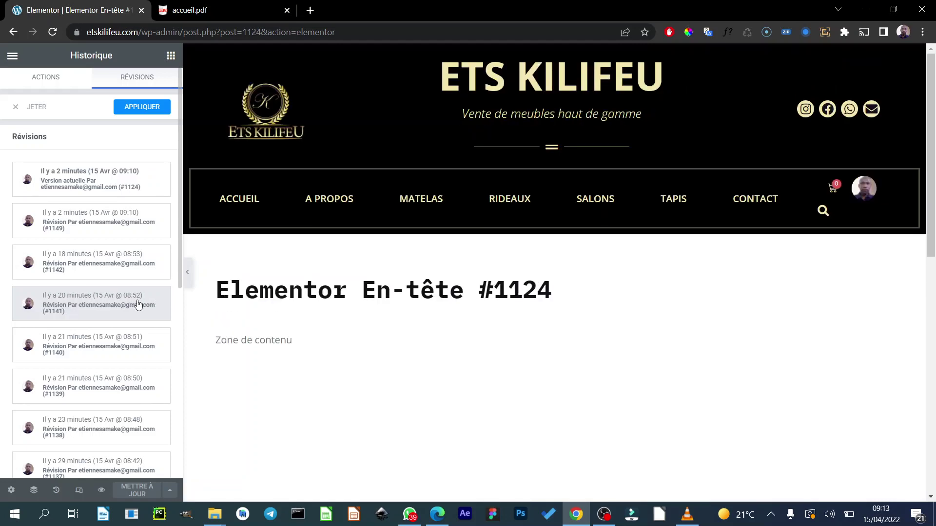
click(139, 272)
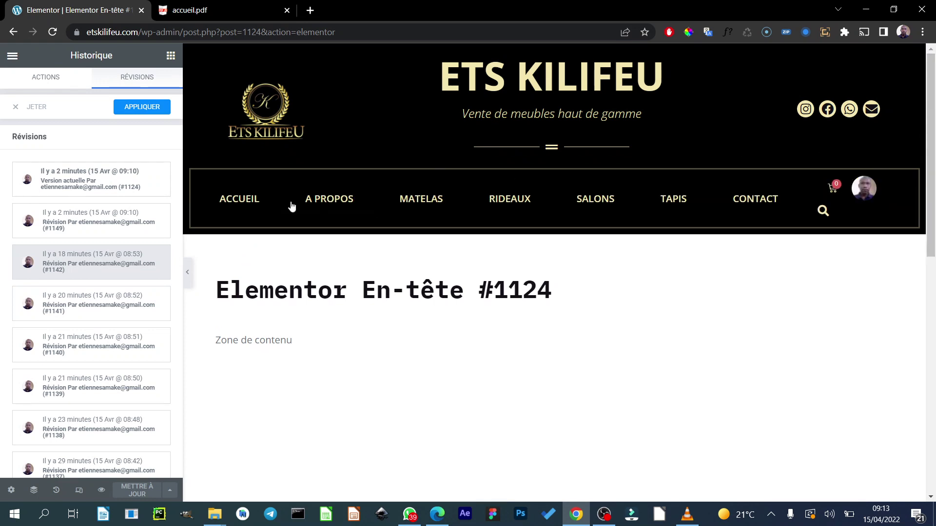
click(150, 111)
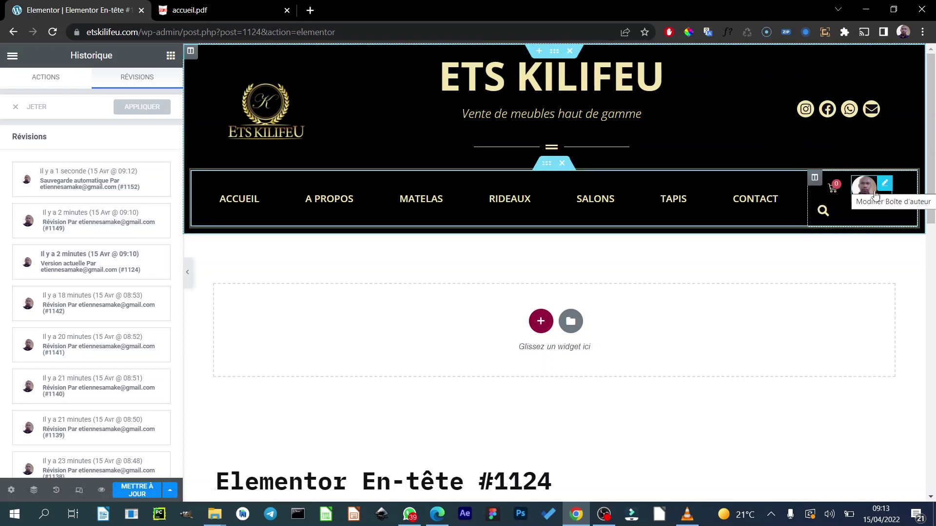
Step: Widen the header column holding the cart, author box and search so they fit on one row, and update the header
drag(887, 189, 829, 202)
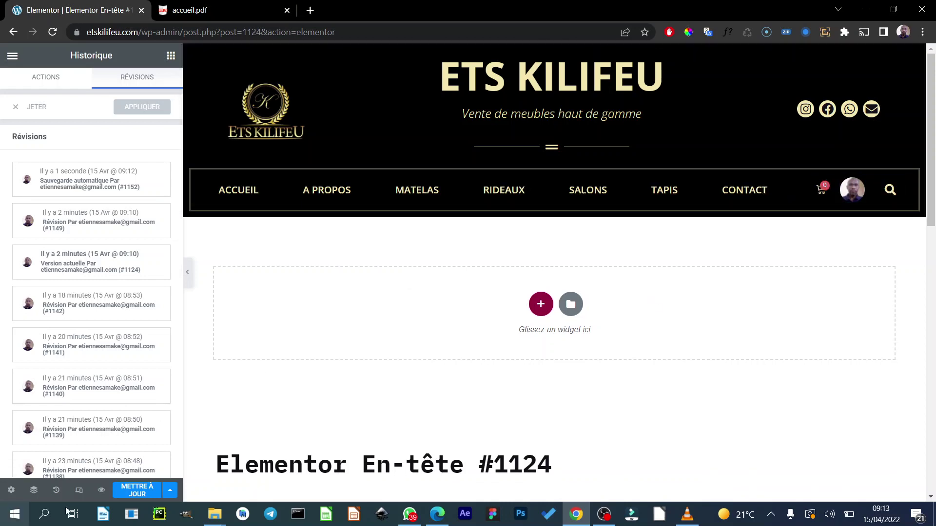
click(126, 495)
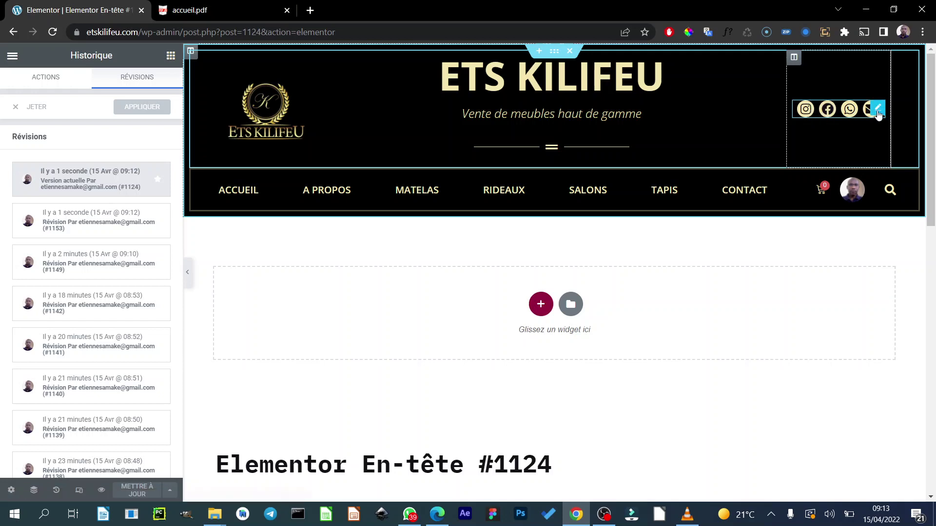
Step: Save the header's social icons widget as a global widget named "social media" and update the header
right_click(879, 112)
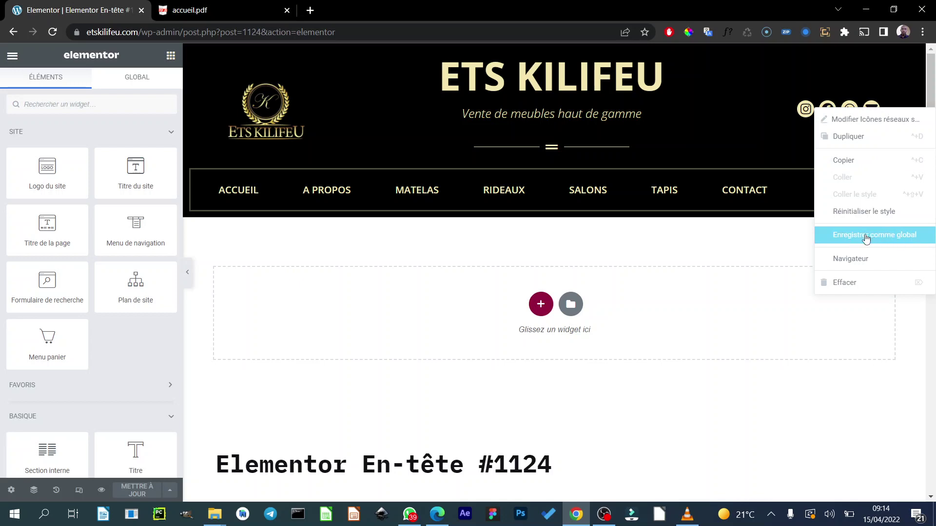
click(893, 235)
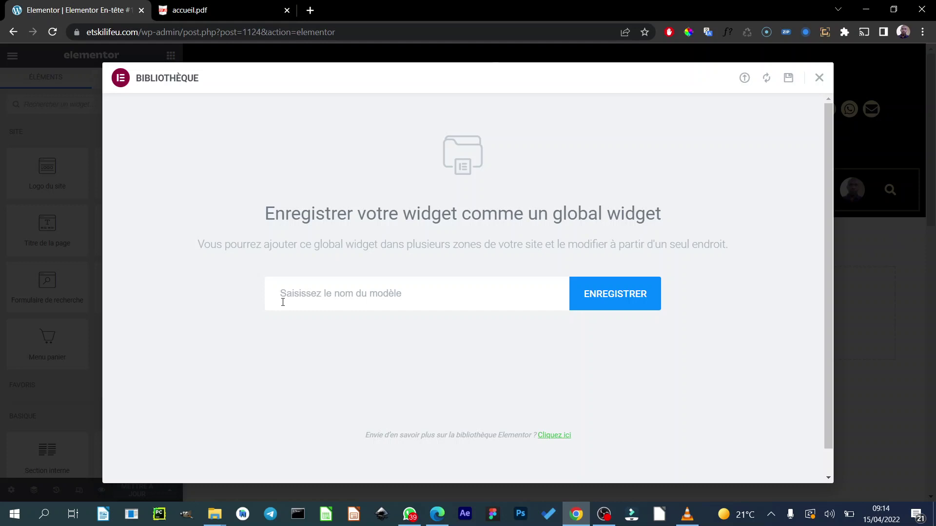
text(social media)
click(603, 307)
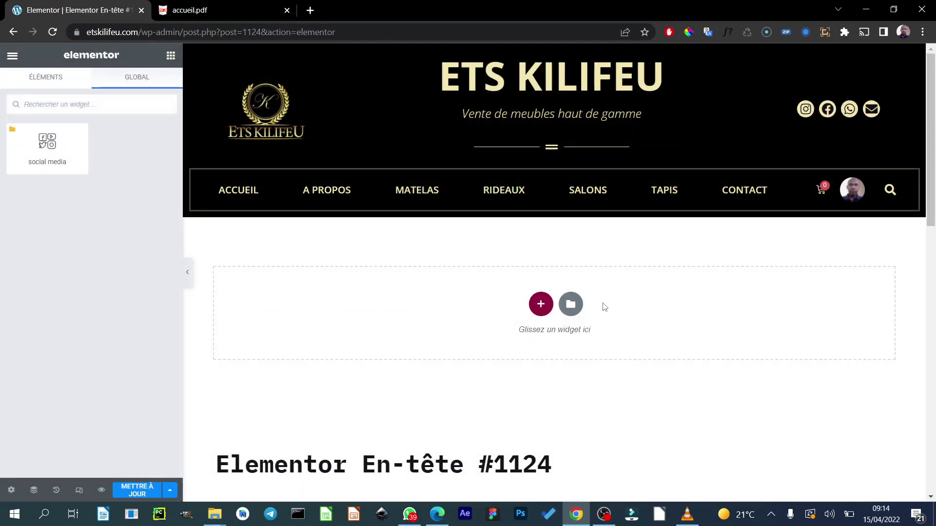
scroll(572, 292, down, 10)
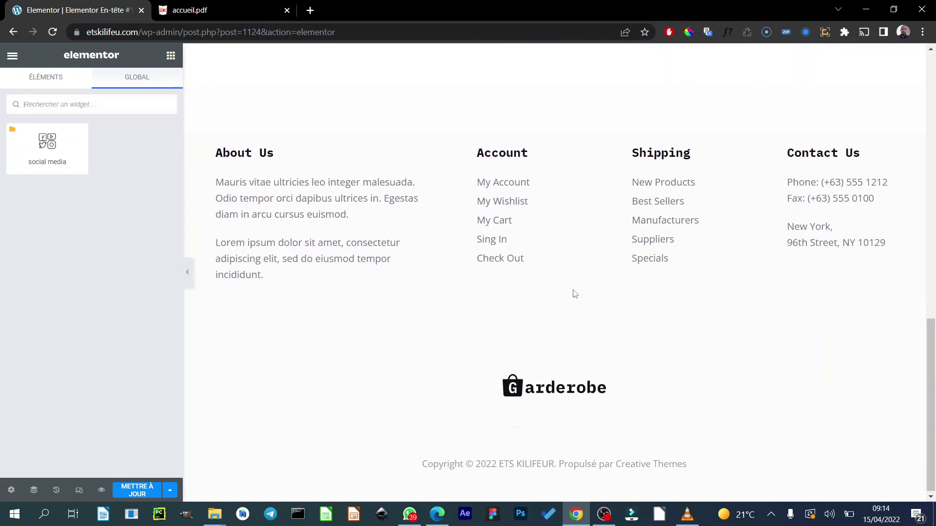
scroll(570, 292, up, 10)
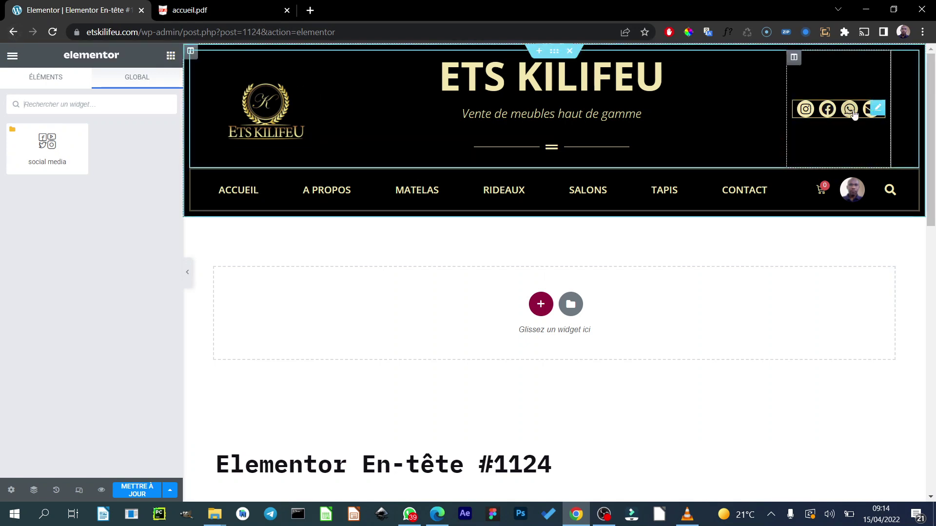
click(14, 33)
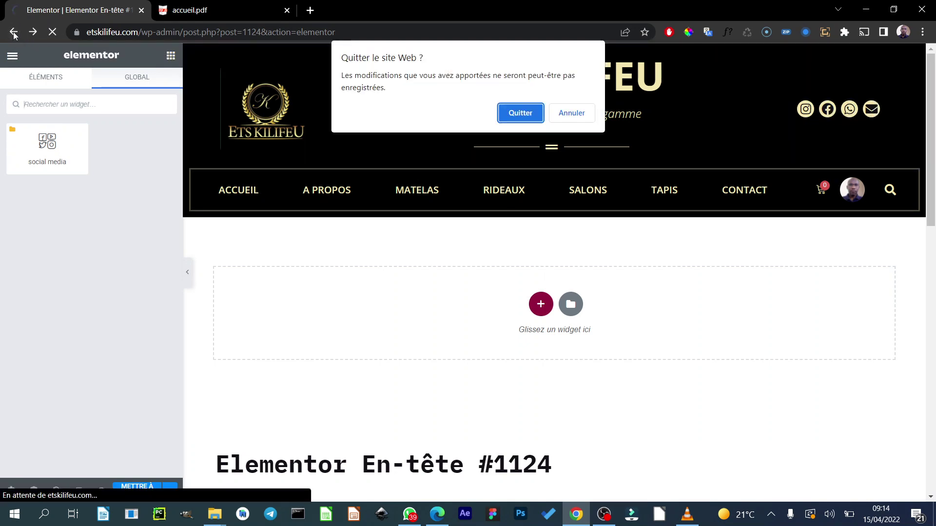
key(Escape)
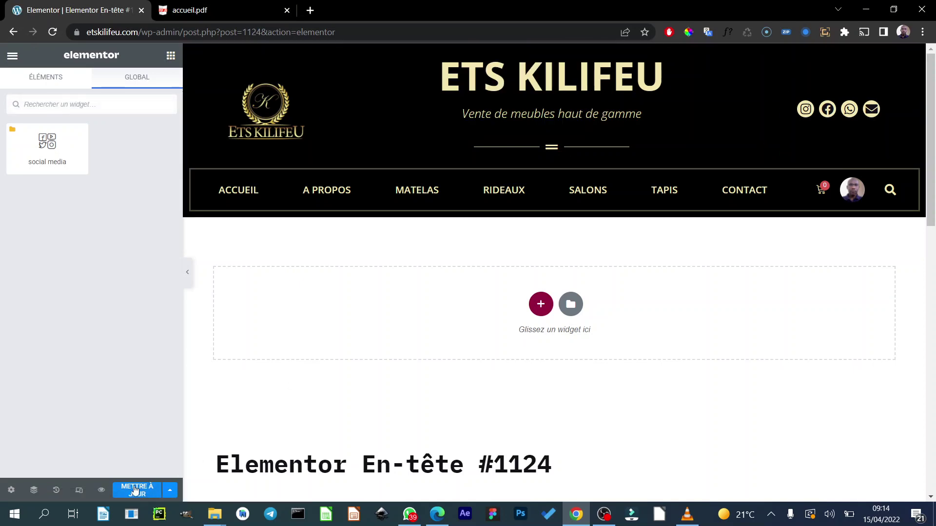
click(135, 489)
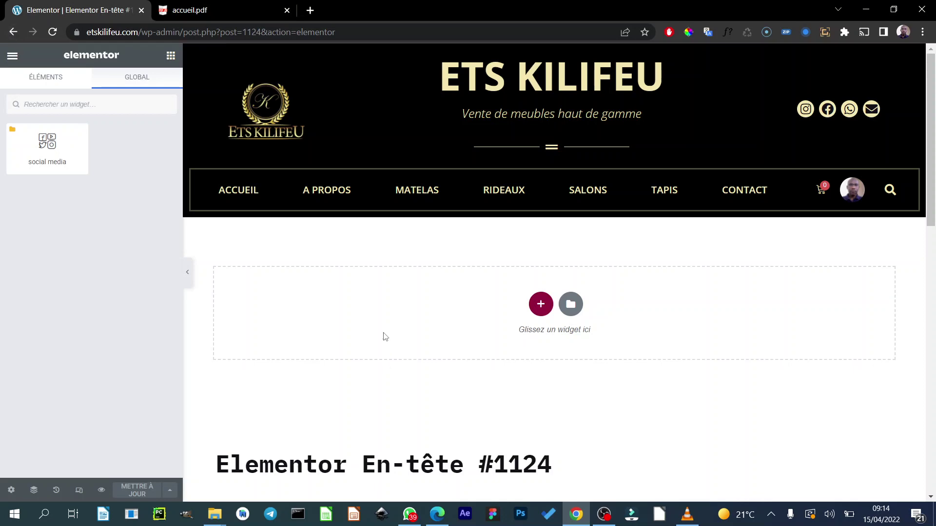
Step: Find the theme builder by searching for "footer" in the Finder and open the Footer template for editing
key(ctrl+e)
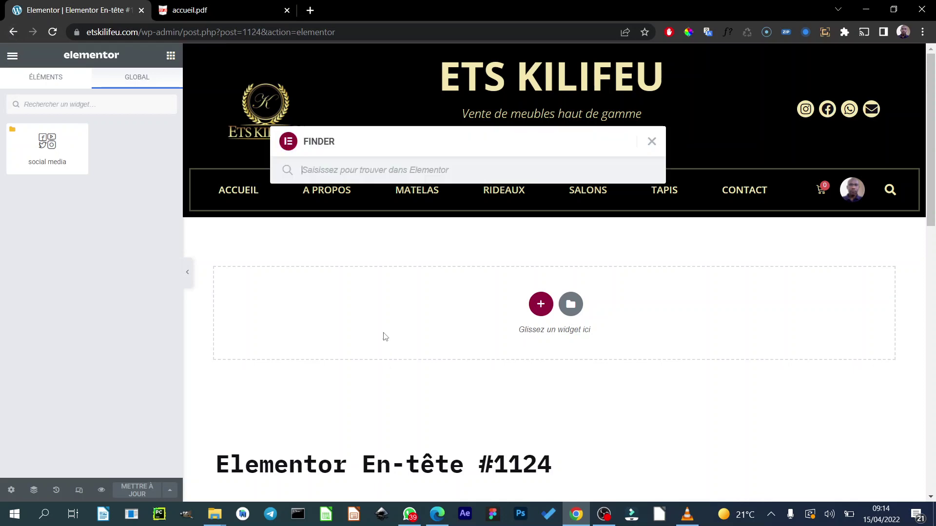
text(footer)
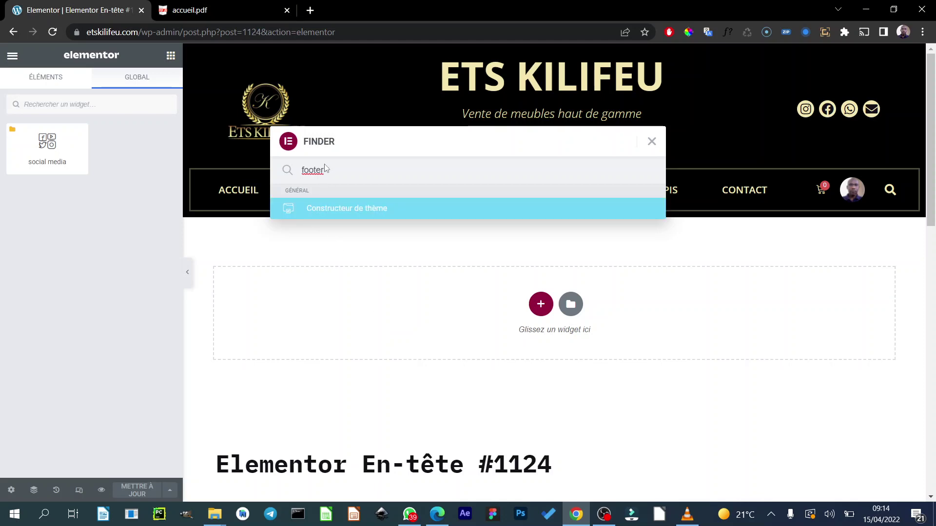
click(359, 213)
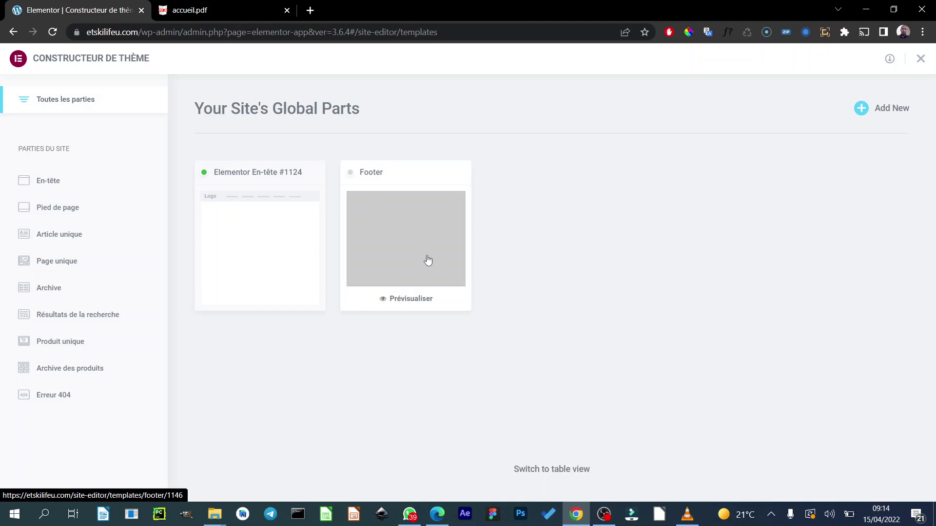
click(426, 245)
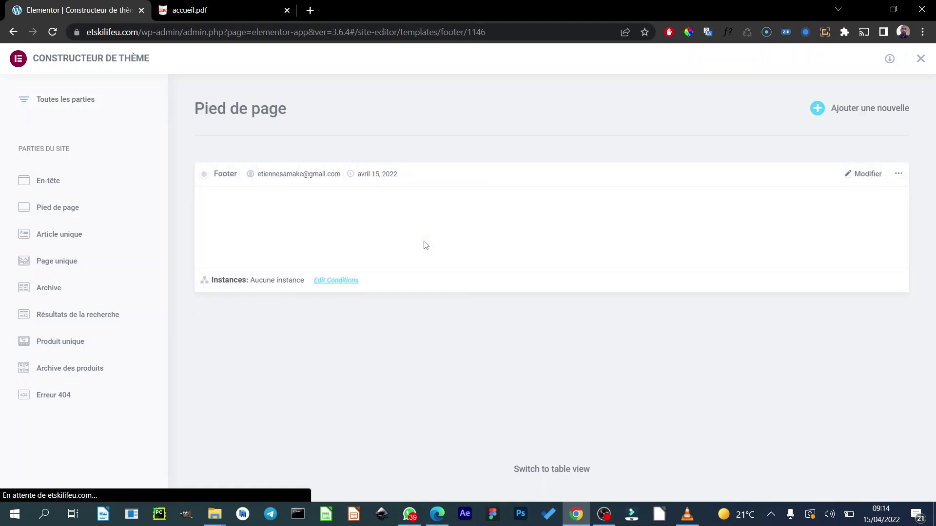
click(860, 178)
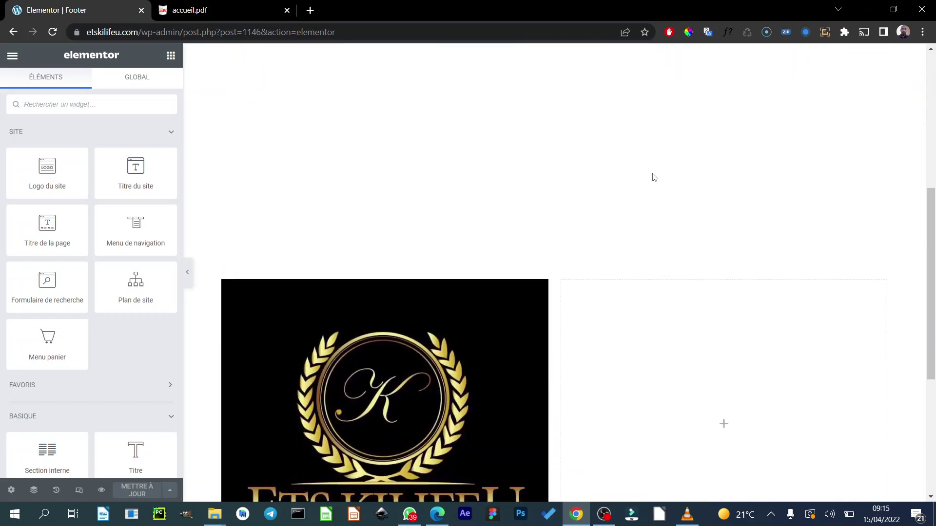
Step: Place the global "social media" widget in the empty footer column beside the logo
scroll(734, 411, down, 4)
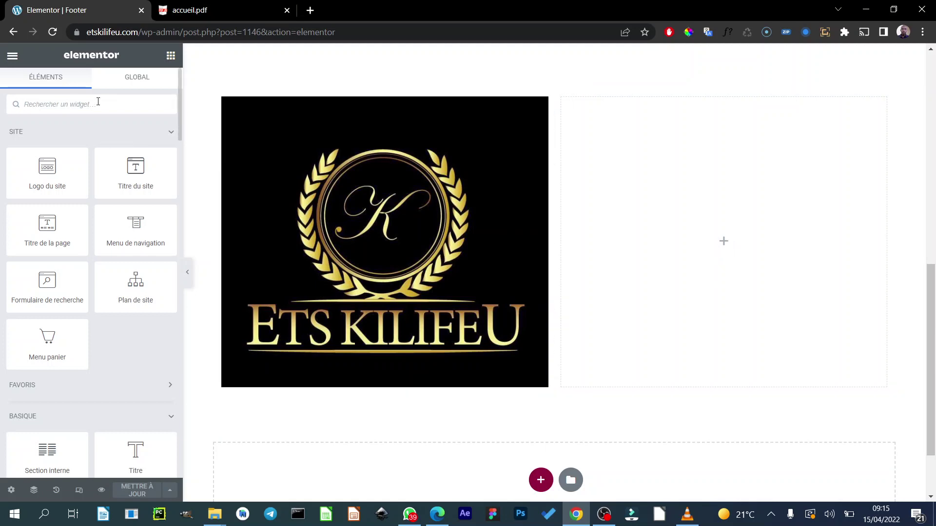
click(136, 78)
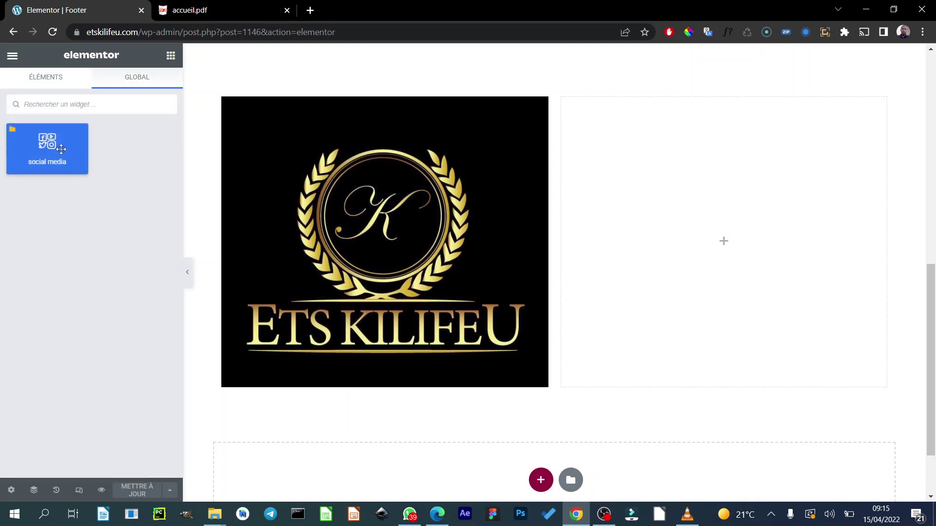
drag(61, 150, 742, 260)
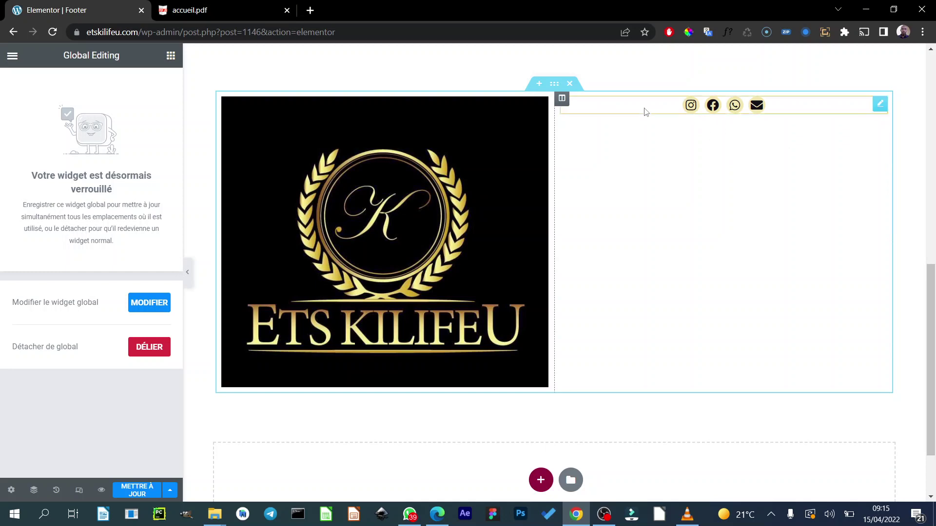
Step: Give the footer section a classic #000 background and narrow the logo column so the logo becomes small
click(555, 86)
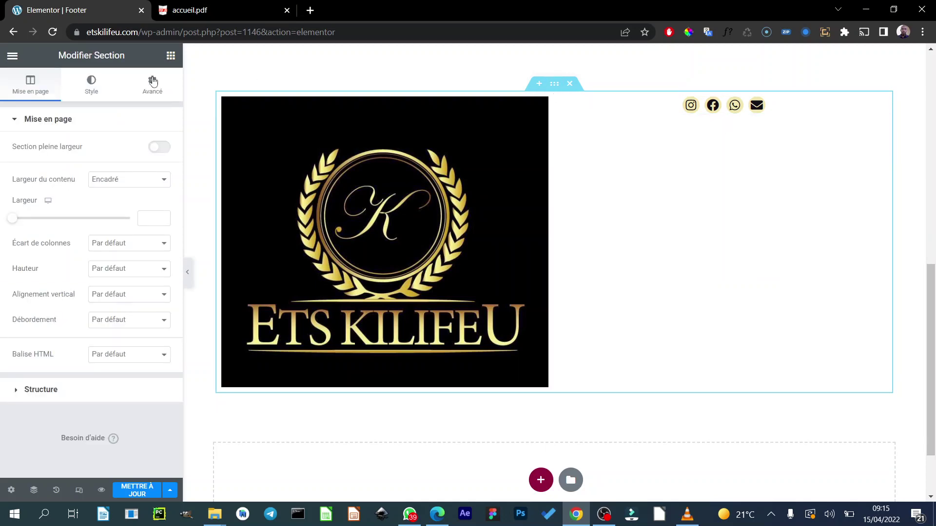
click(95, 86)
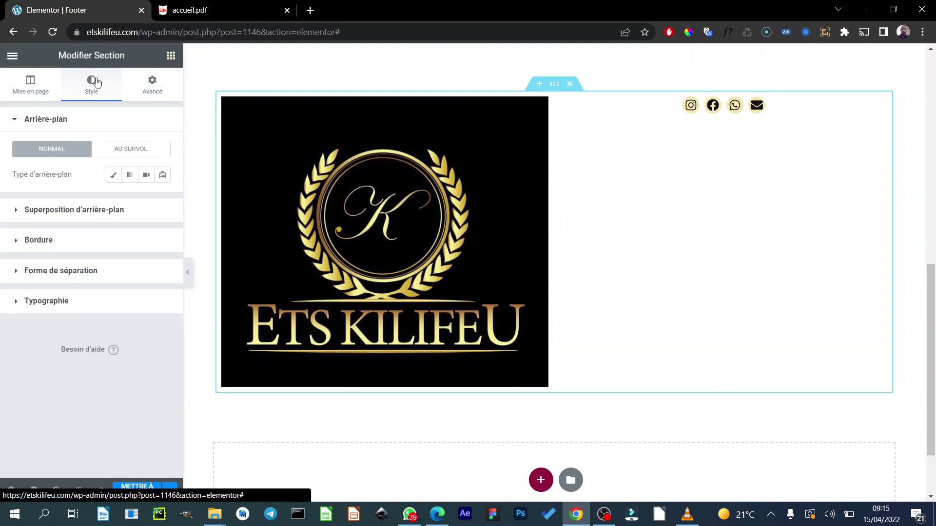
click(113, 175)
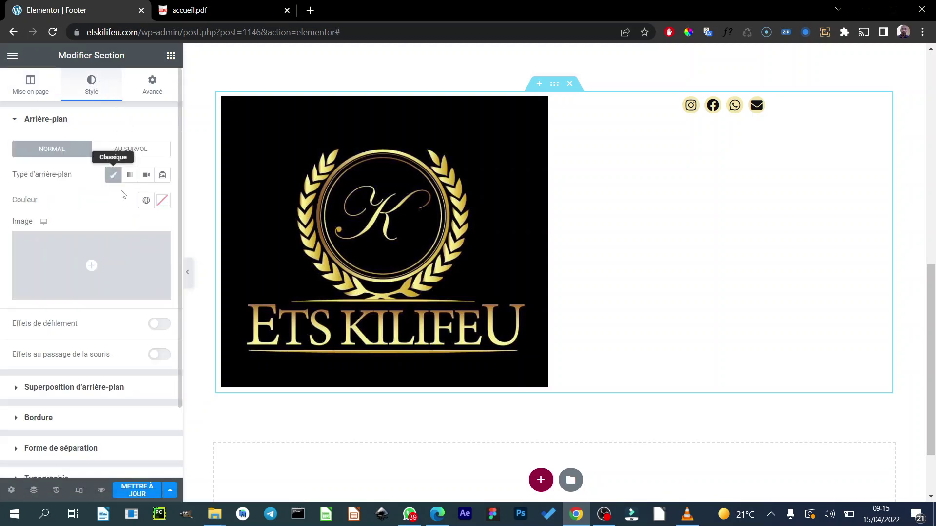
click(163, 200)
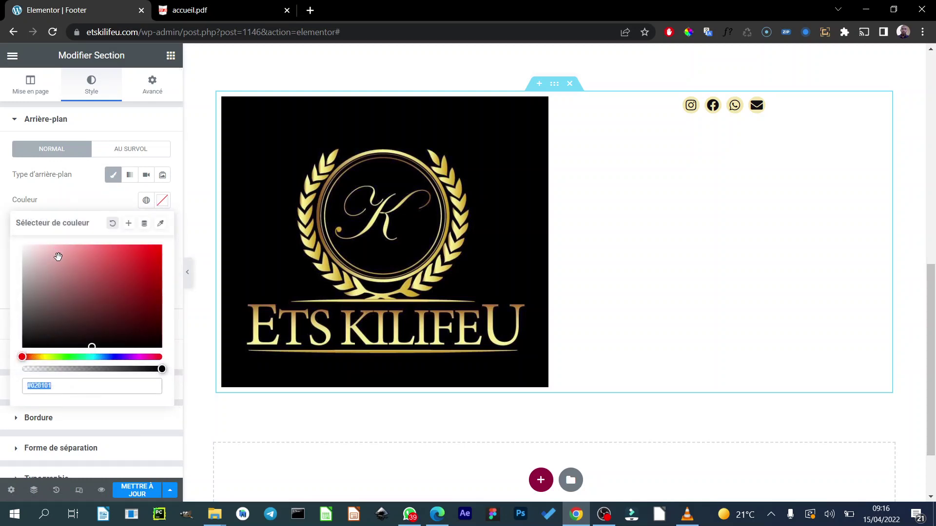
click(70, 388)
drag(36, 386, 111, 385)
key(BackSpace)
text(00)
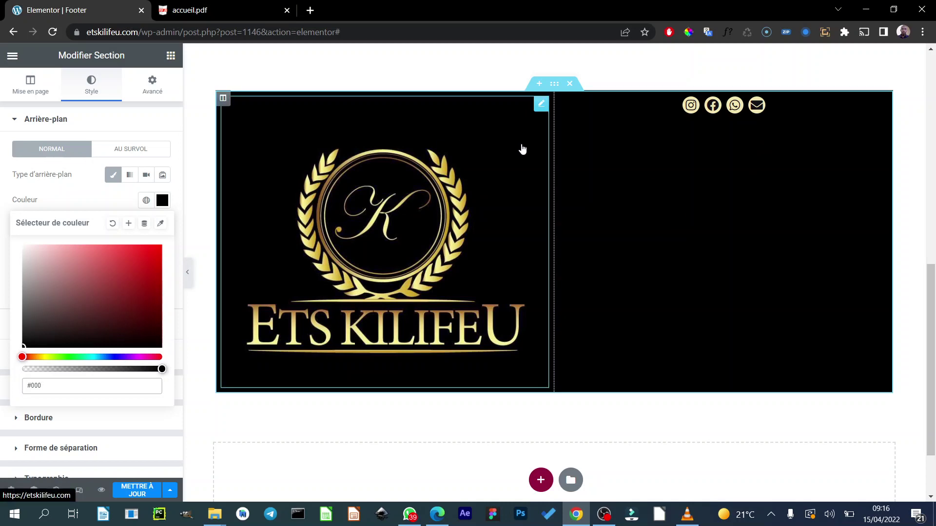
drag(551, 166, 296, 216)
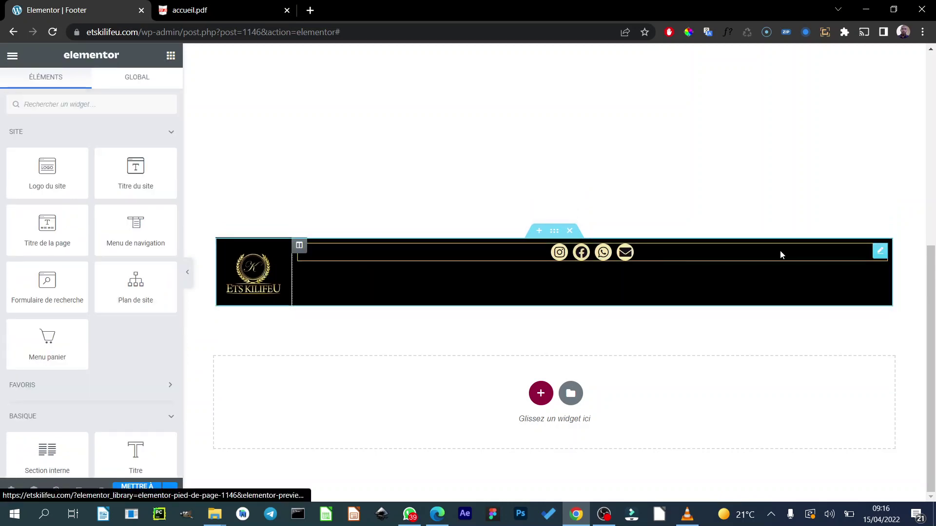
Step: Unlock the global social icons widget for editing, align its icons to the right, and save the update
click(881, 252)
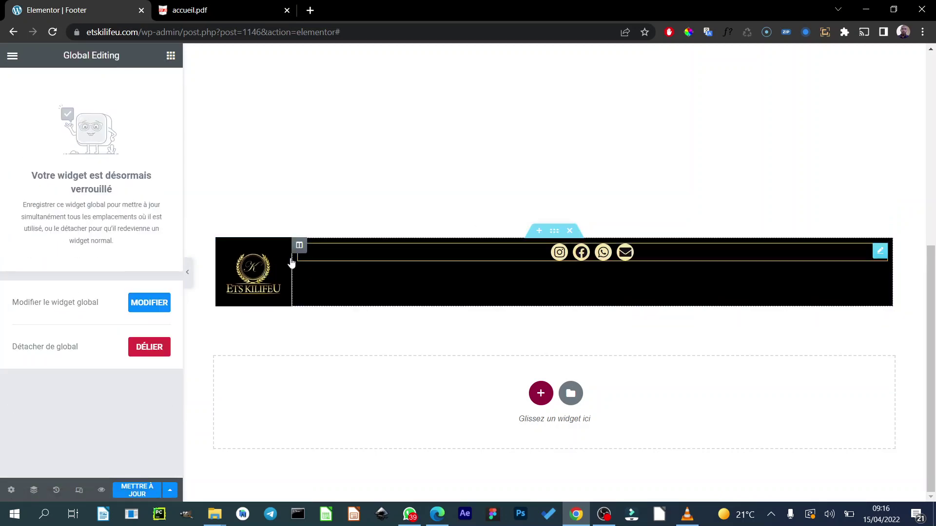
click(13, 56)
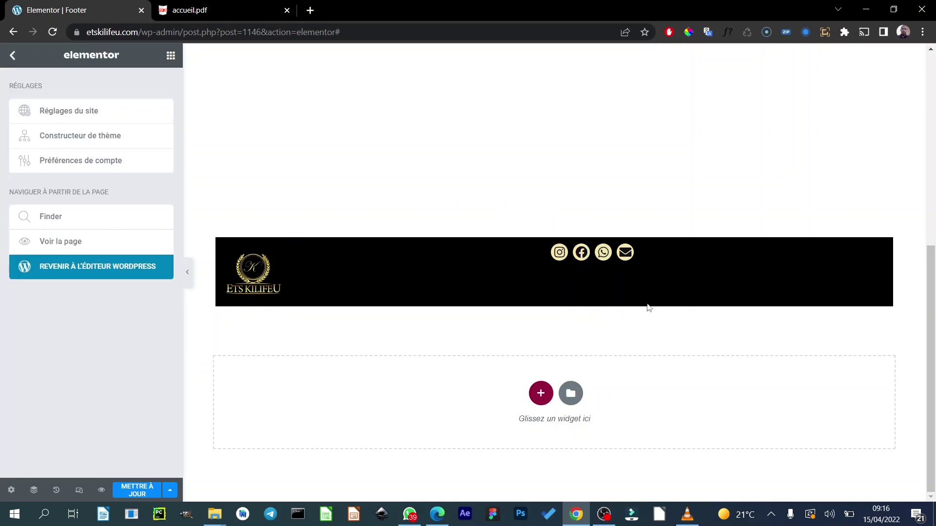
click(617, 256)
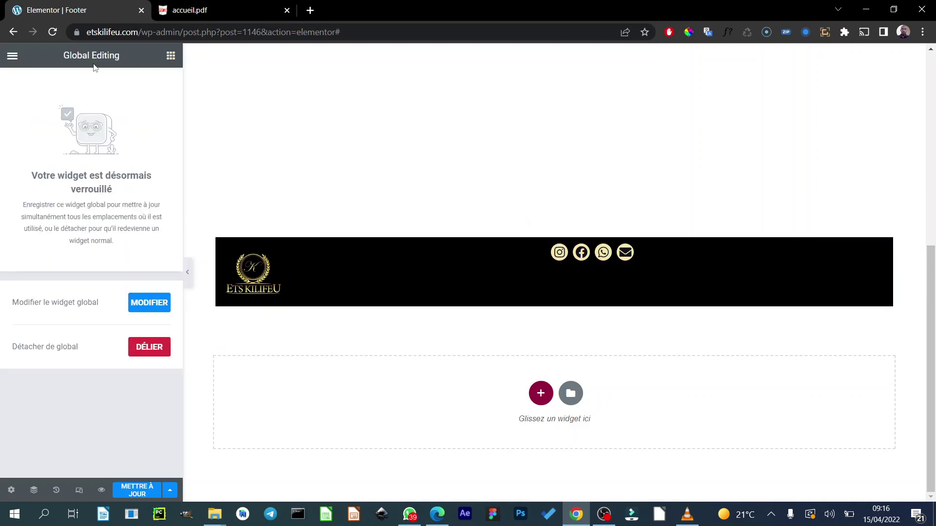
click(155, 303)
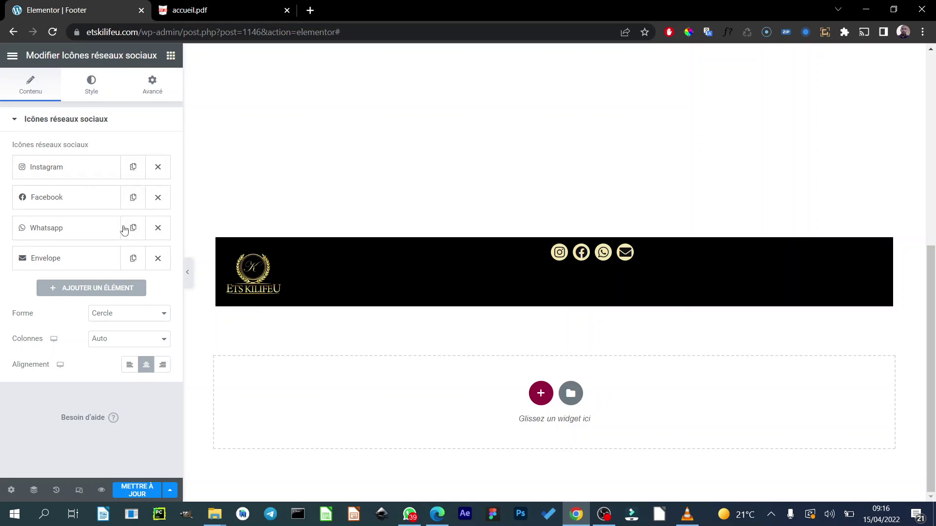
click(162, 369)
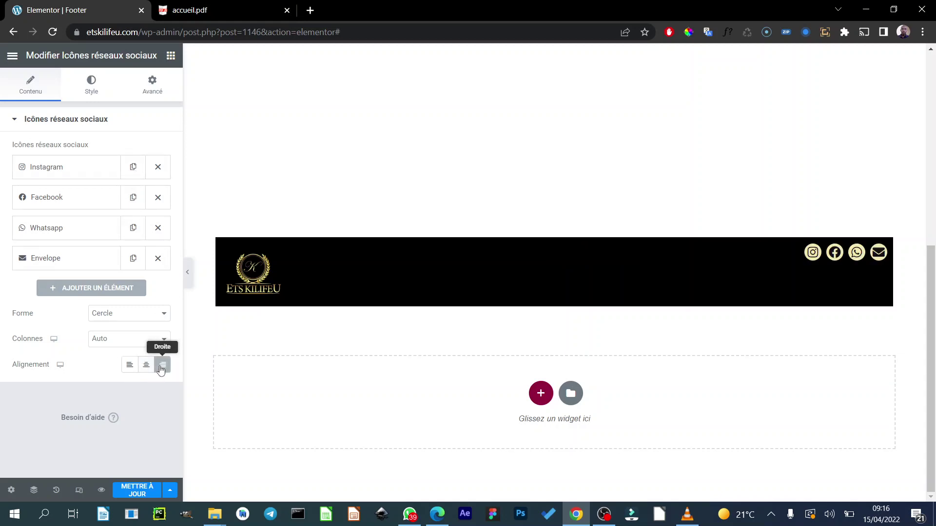
click(146, 491)
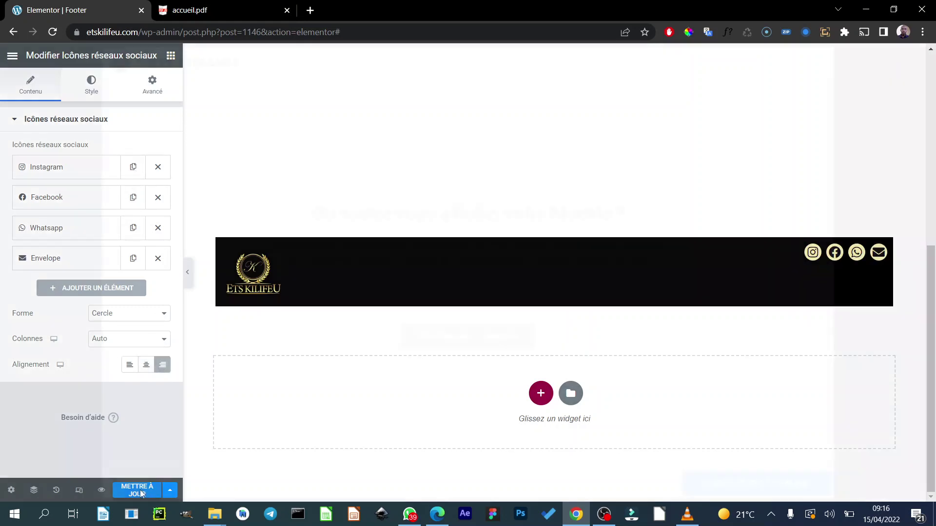
click(731, 480)
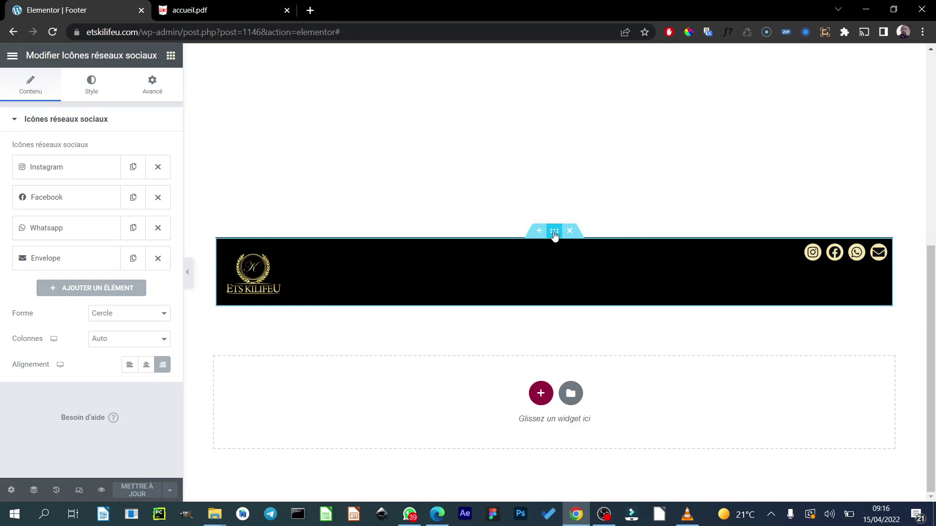
Step: Stretch the footer section to full width and preview it across the whole page
click(555, 234)
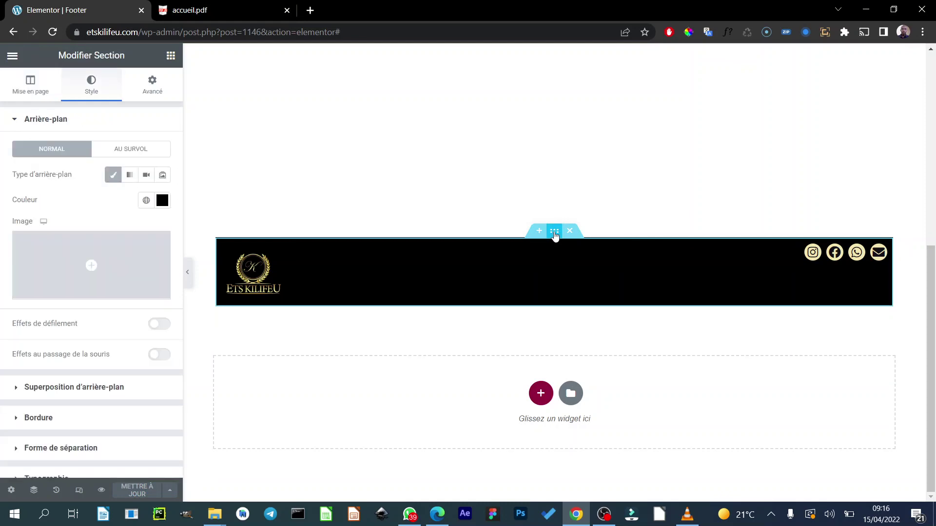
click(30, 87)
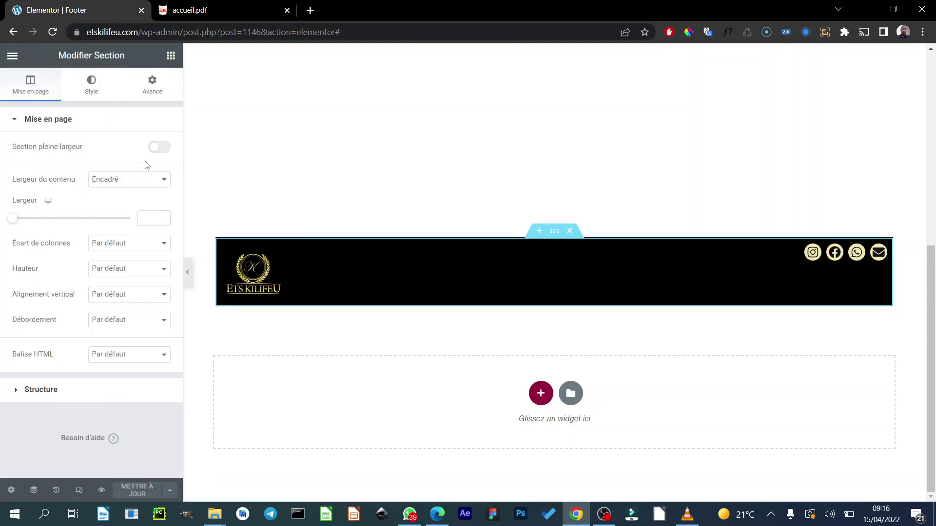
click(162, 148)
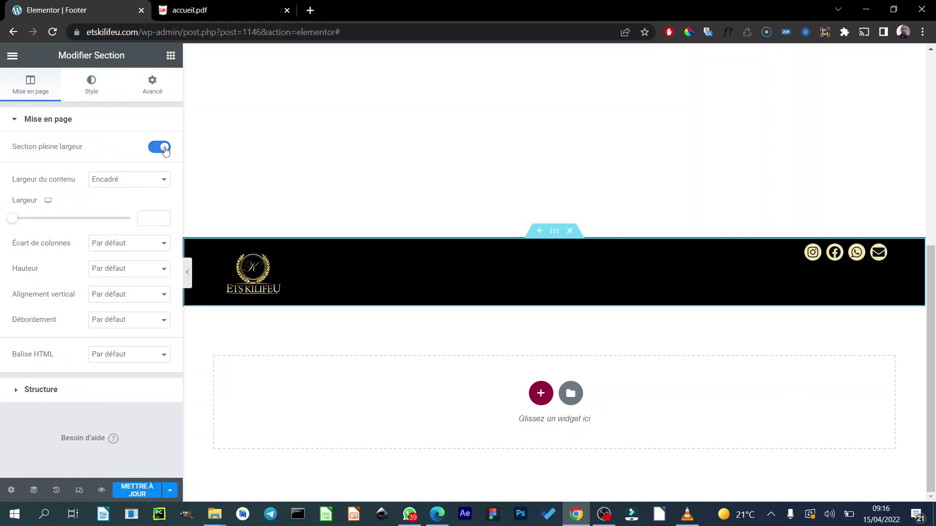
click(189, 273)
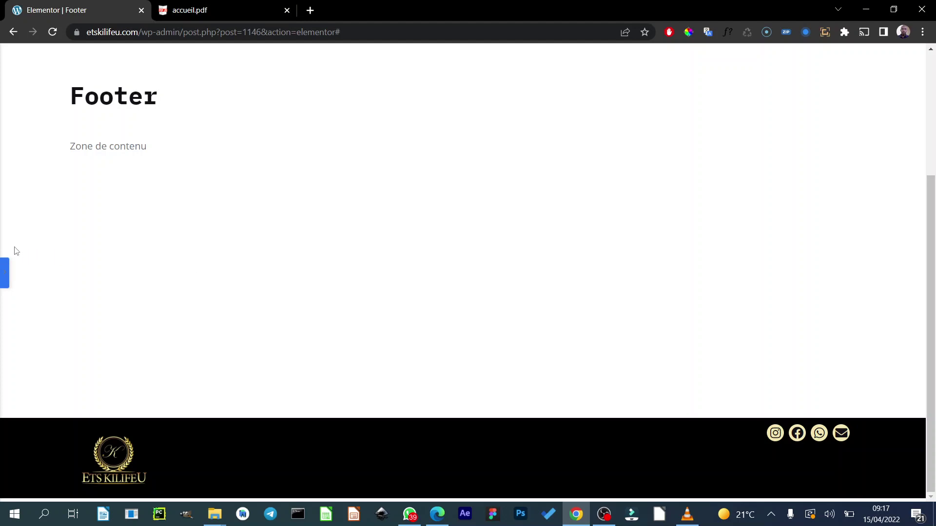
click(5, 273)
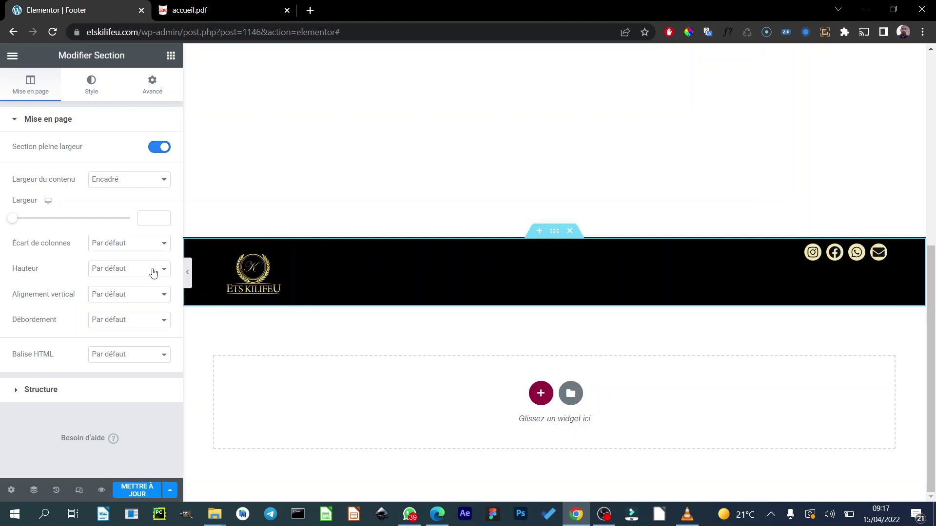
Step: Set the footer section's vertical alignment to Milieu and compare the result with the accueil.pdf mockup
click(146, 295)
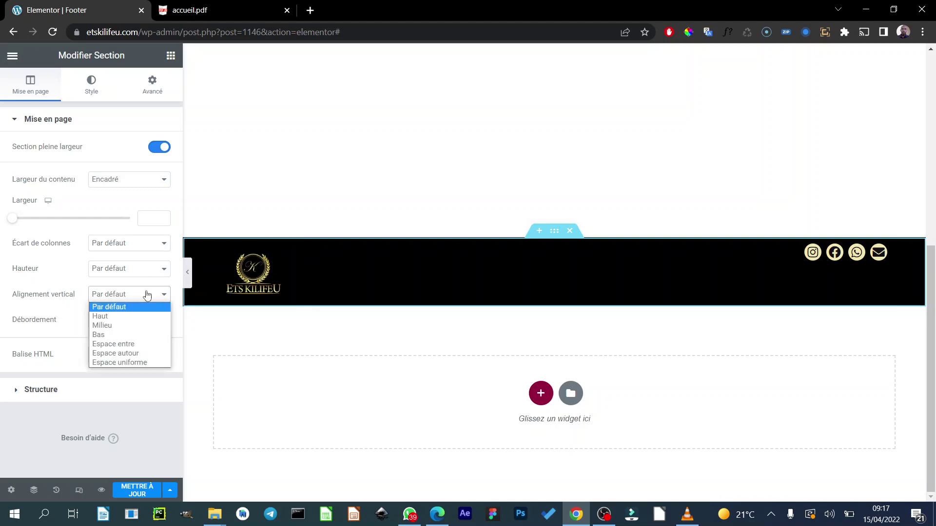
click(137, 326)
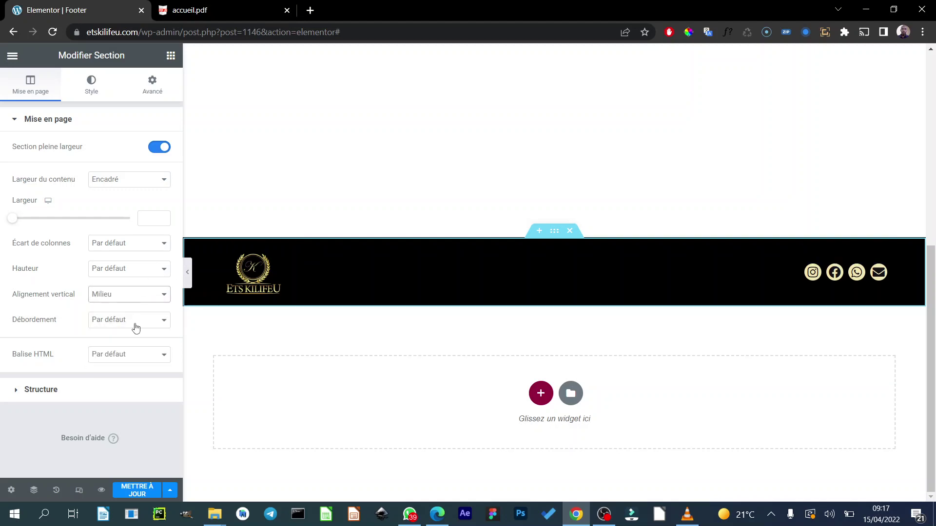
click(188, 280)
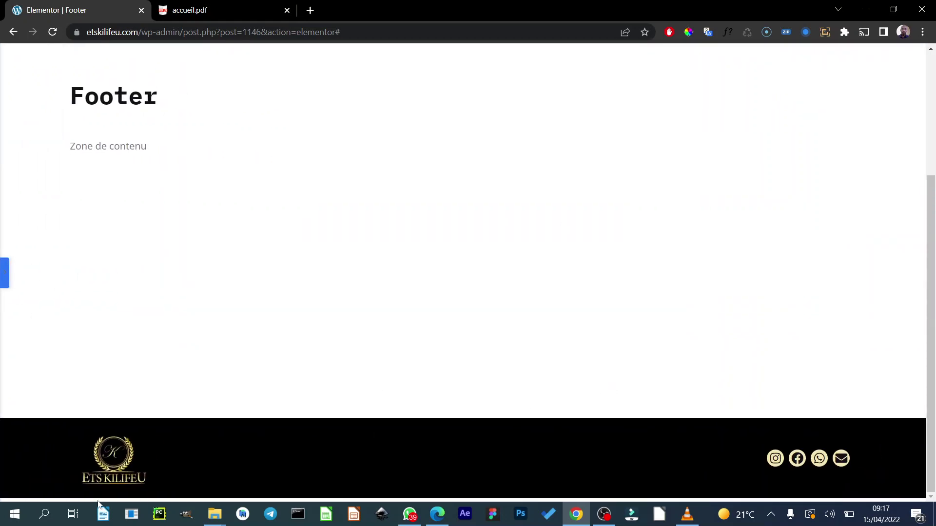
click(4, 273)
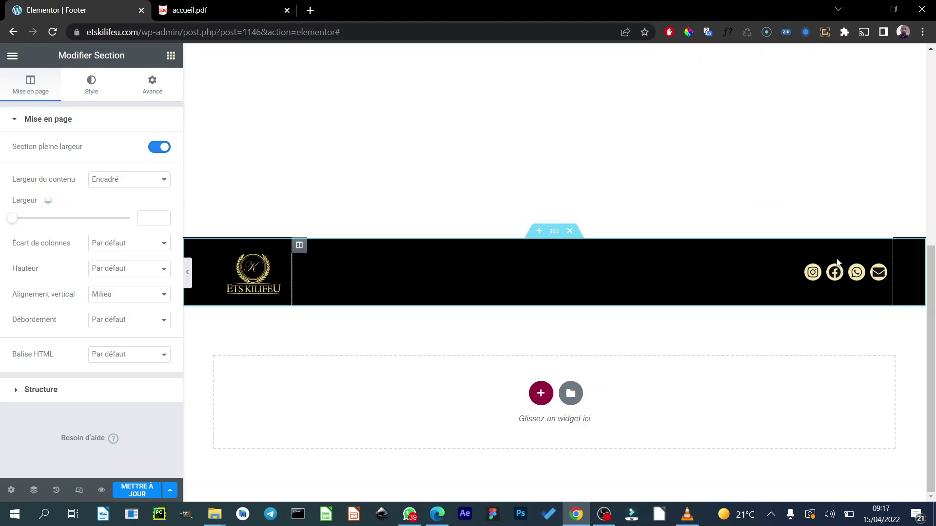
click(201, 11)
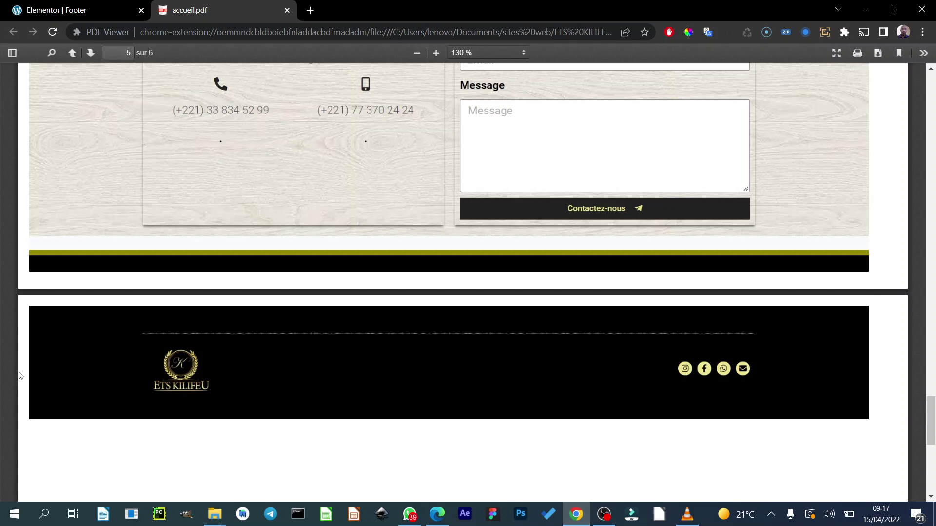
click(71, 12)
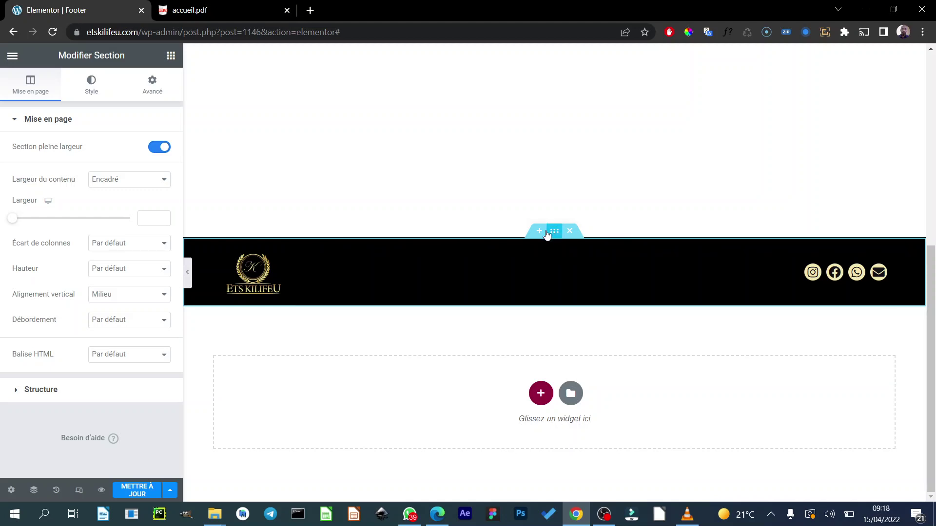
Step: Add a single-column section below the logo row and insert an inner section (Section interne) into it
click(541, 395)
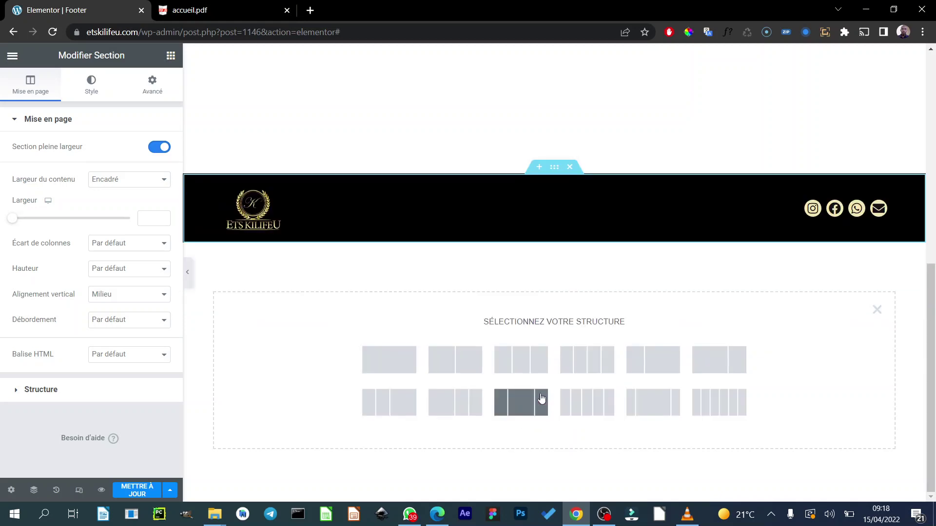
click(395, 362)
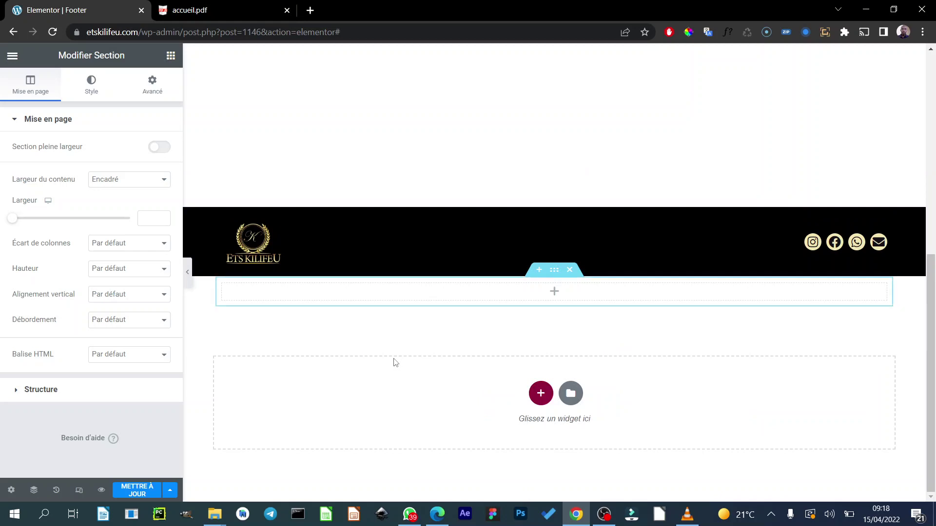
click(170, 56)
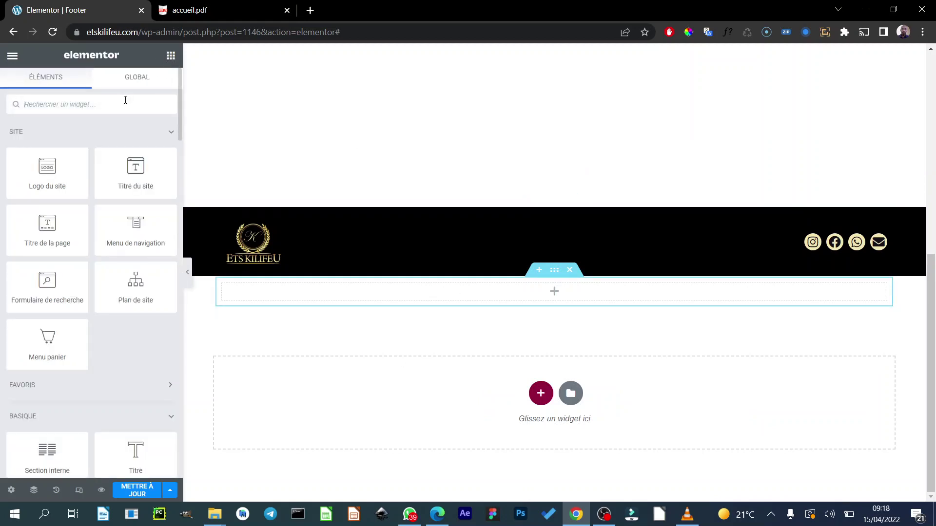
text(se)
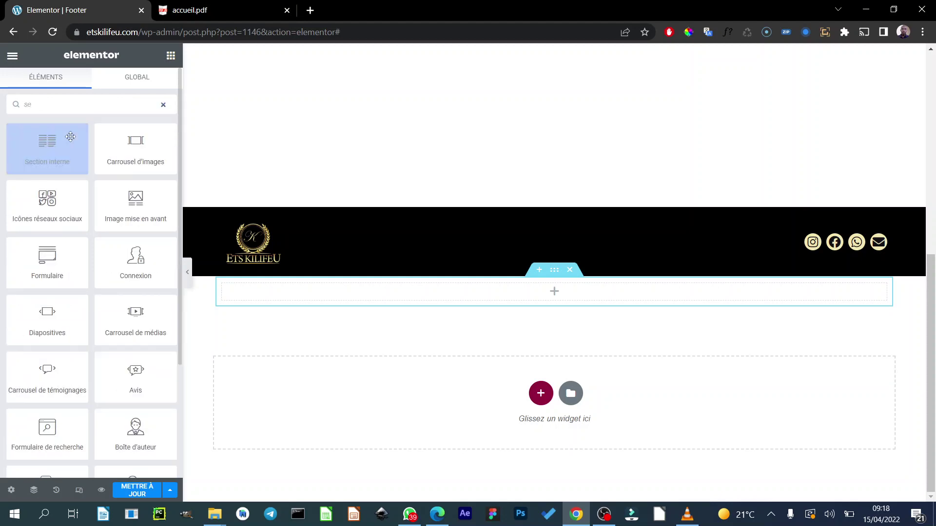
drag(81, 168, 482, 298)
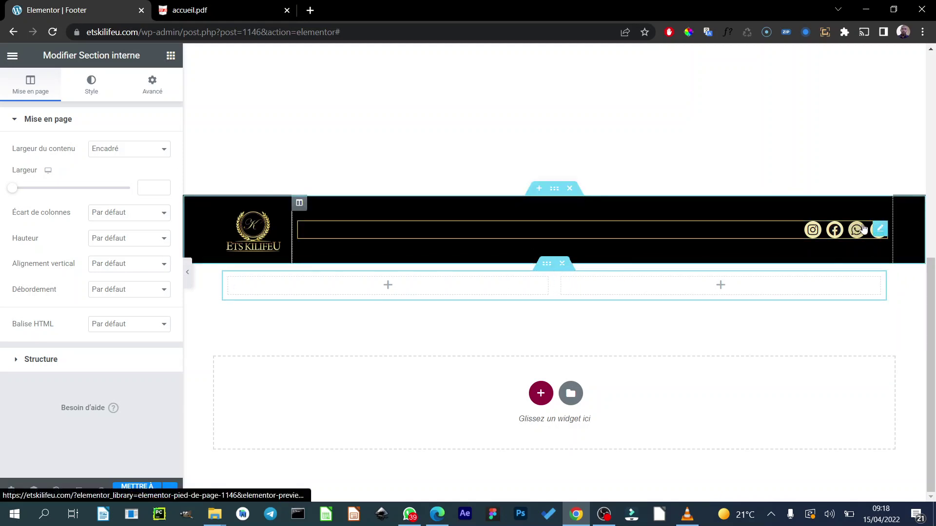
Step: Duplicate the two-column inner section and delete one column from the upper copy so it has a single column
right_click(546, 264)
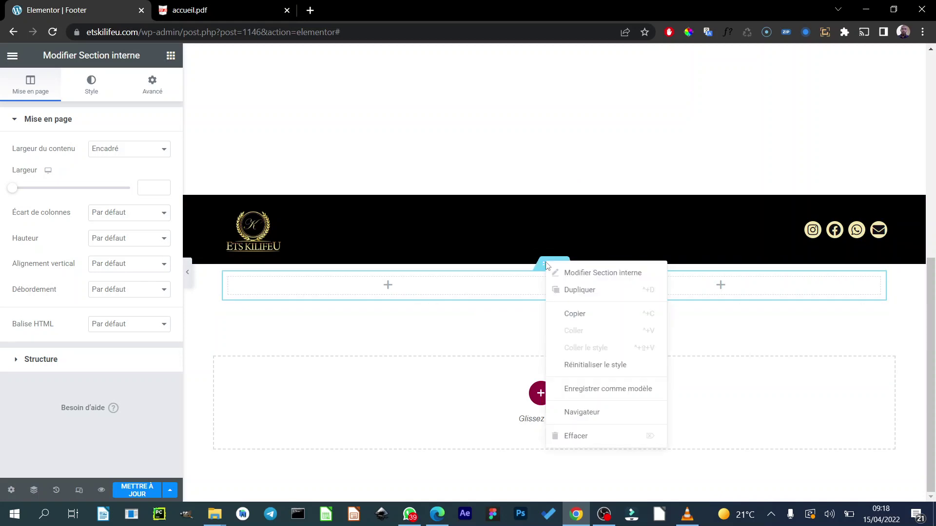
click(591, 291)
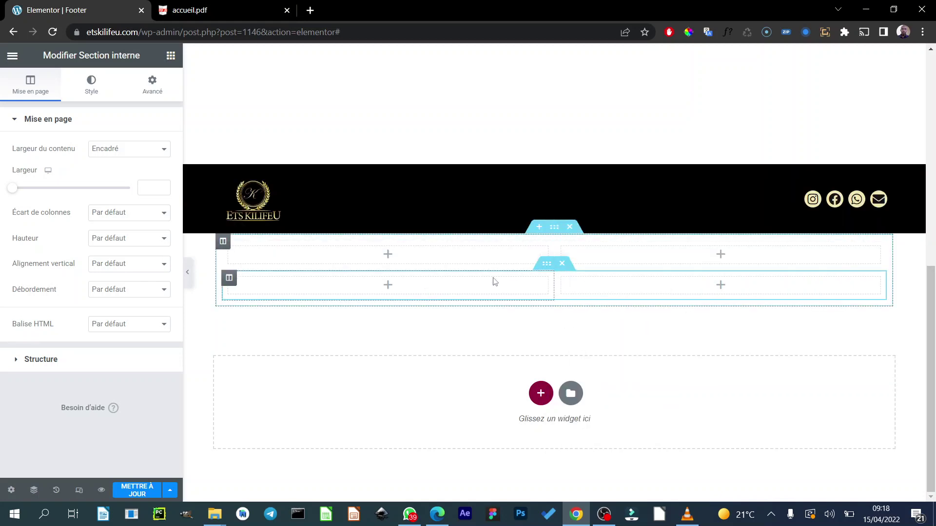
right_click(232, 249)
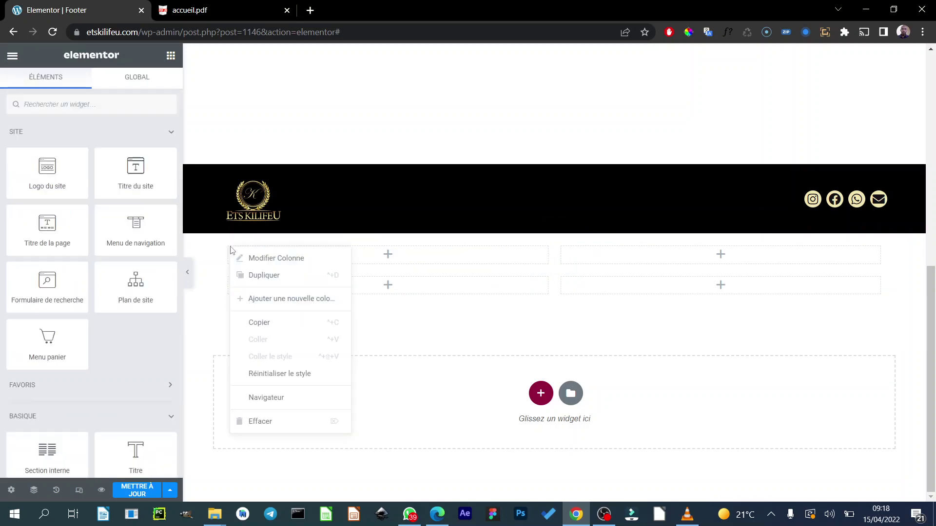
click(266, 421)
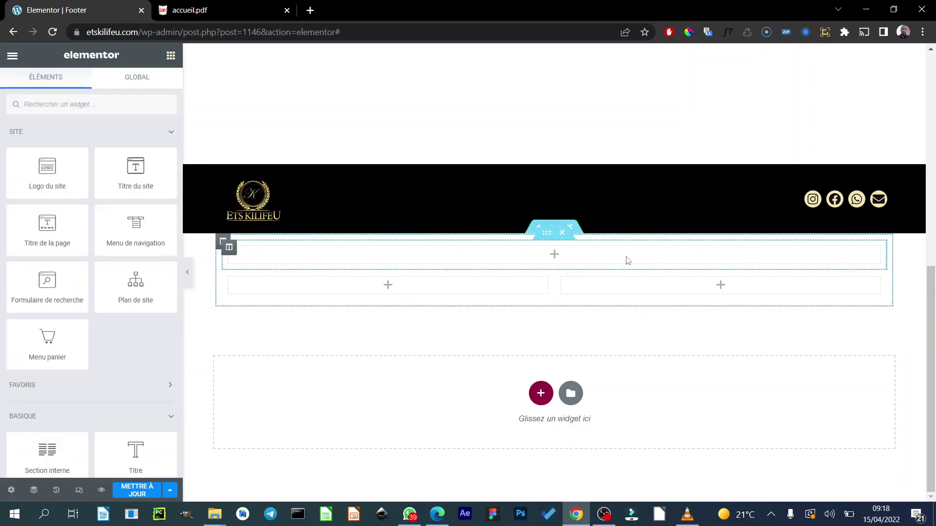
Step: Copy the social icons widget from the logo row and paste it into the second column of the lower inner section
right_click(878, 200)
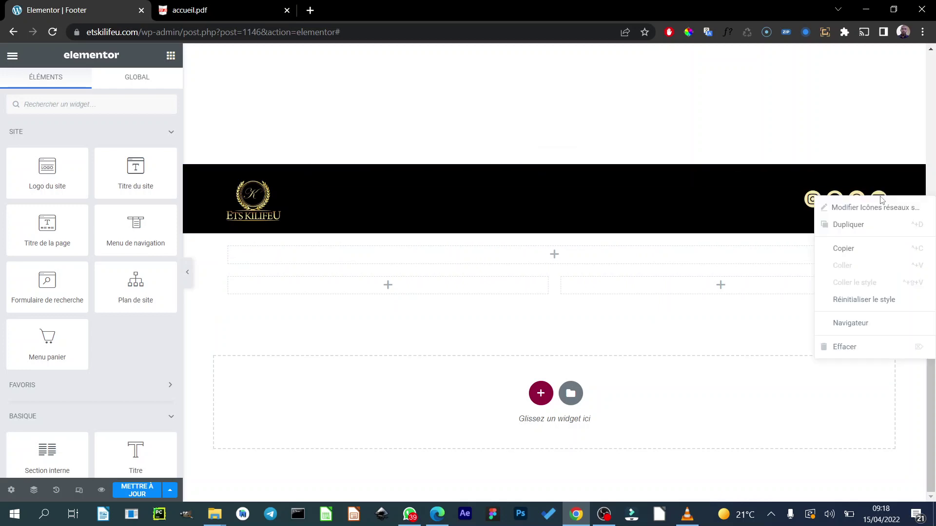
click(856, 253)
right_click(808, 289)
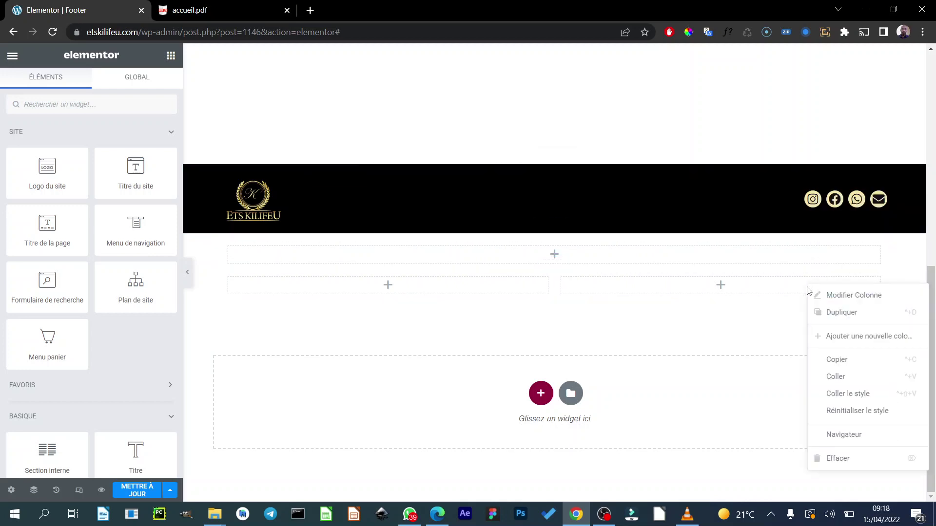
click(841, 377)
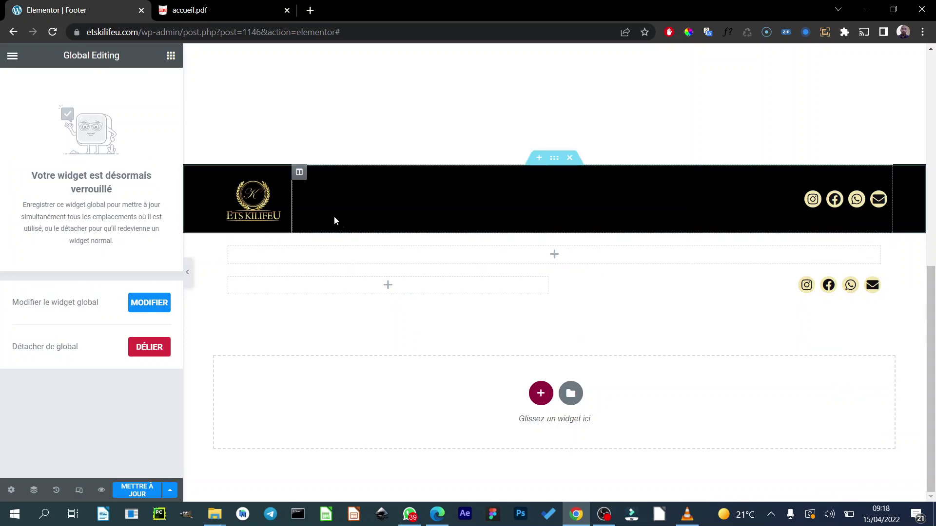
Step: Copy the site logo into the first column of the lower inner section, and delete the original logo row section
right_click(264, 194)
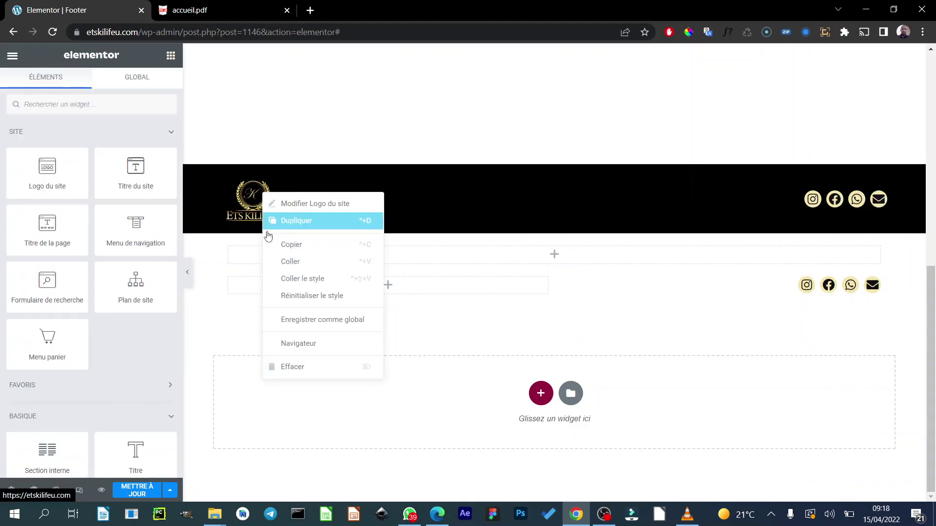
click(292, 245)
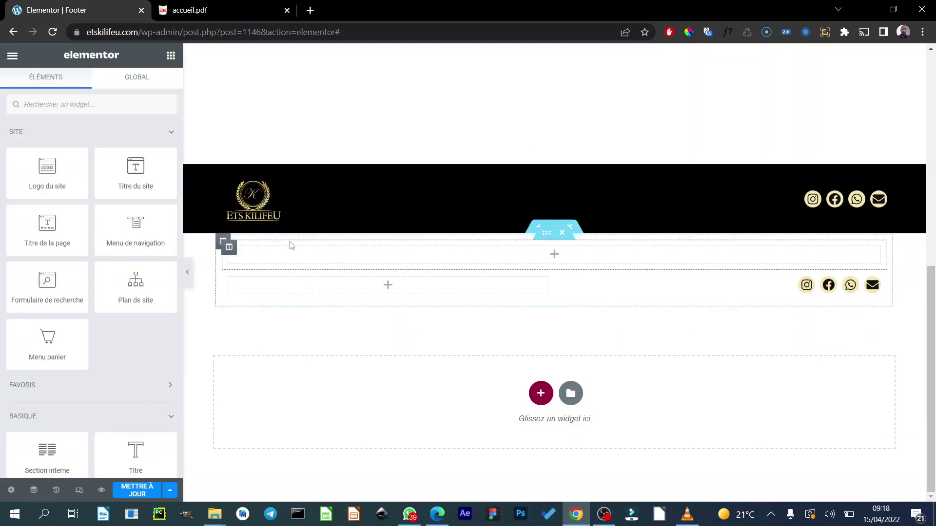
right_click(299, 288)
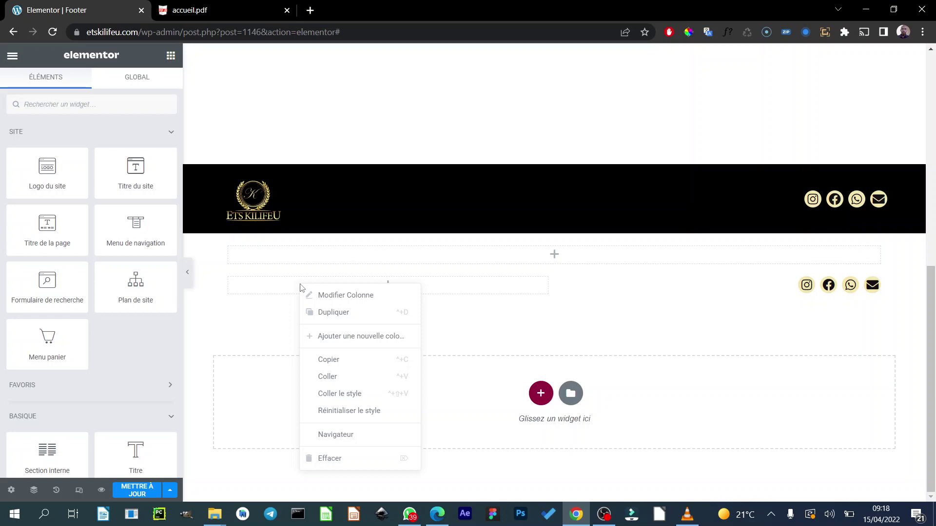
click(341, 379)
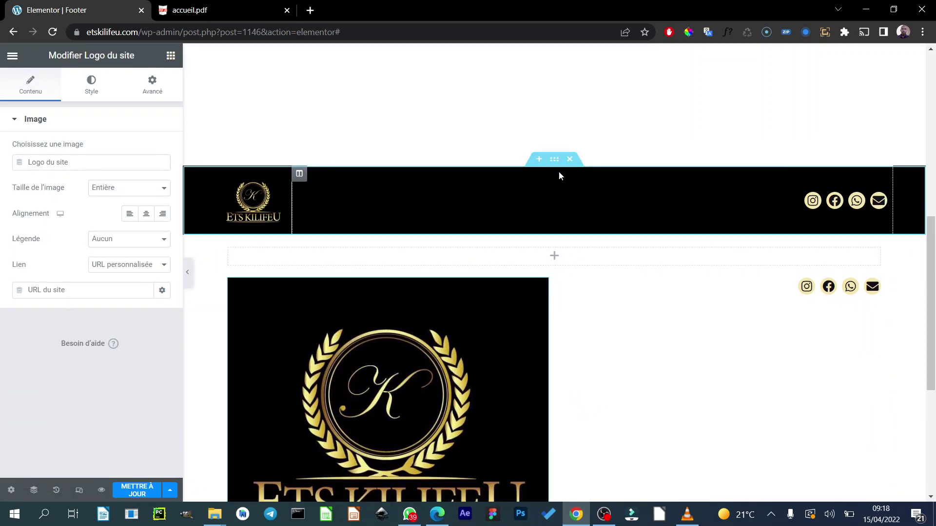
click(570, 159)
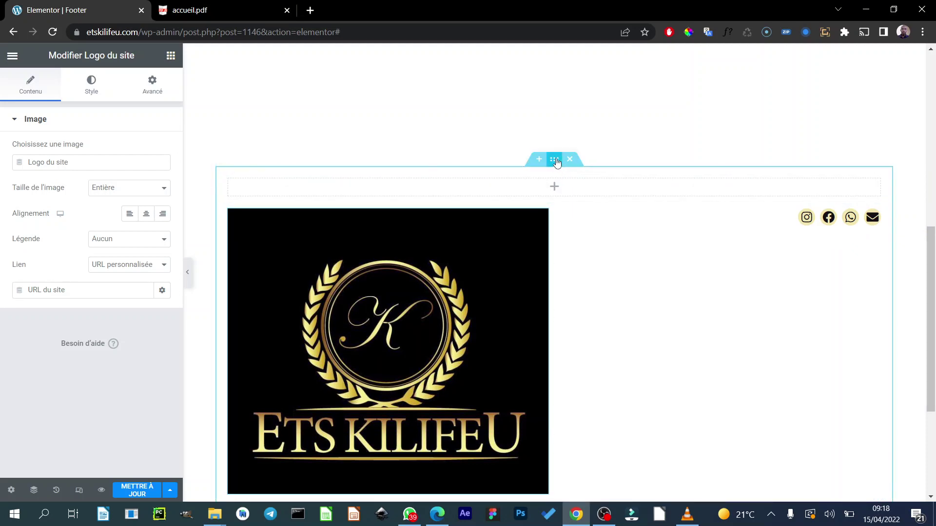
Step: Give the remaining footer section a solid black background (#000) and save the template without adding a display condition
click(556, 161)
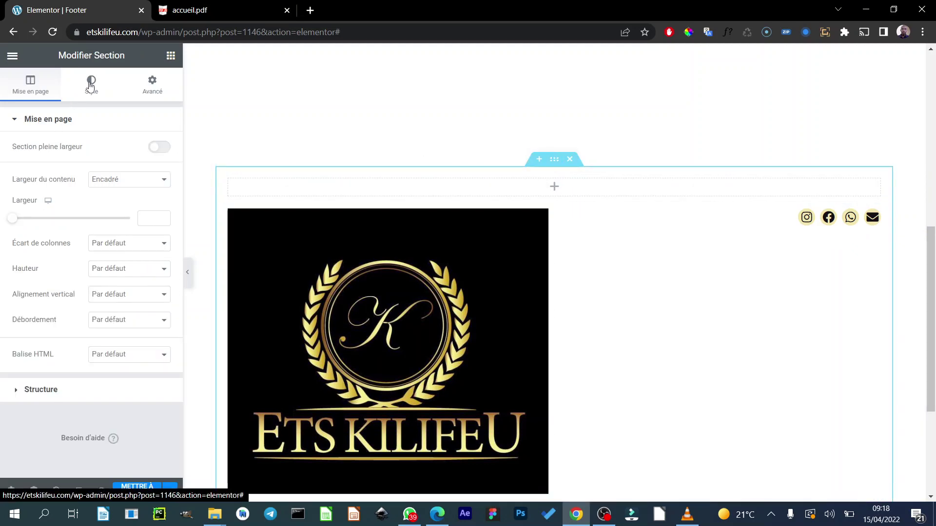
click(91, 86)
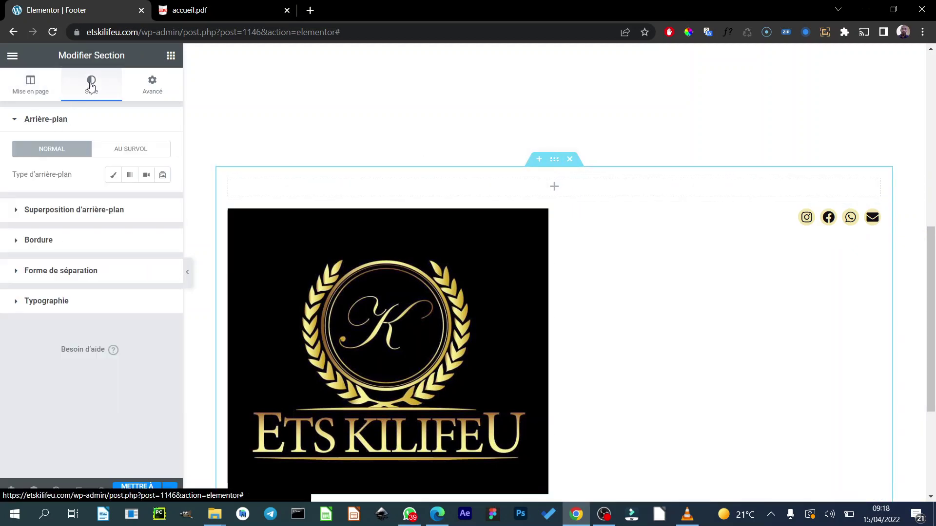
click(113, 176)
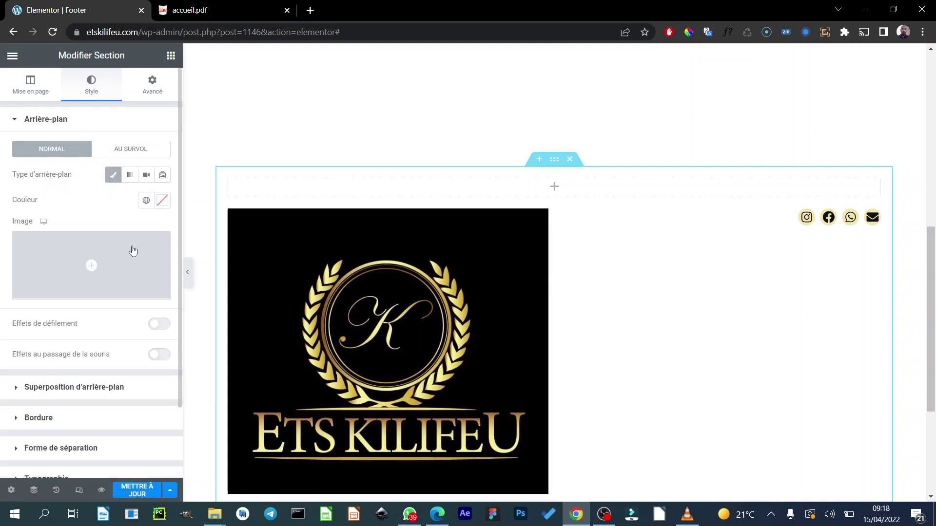
click(163, 200)
click(52, 385)
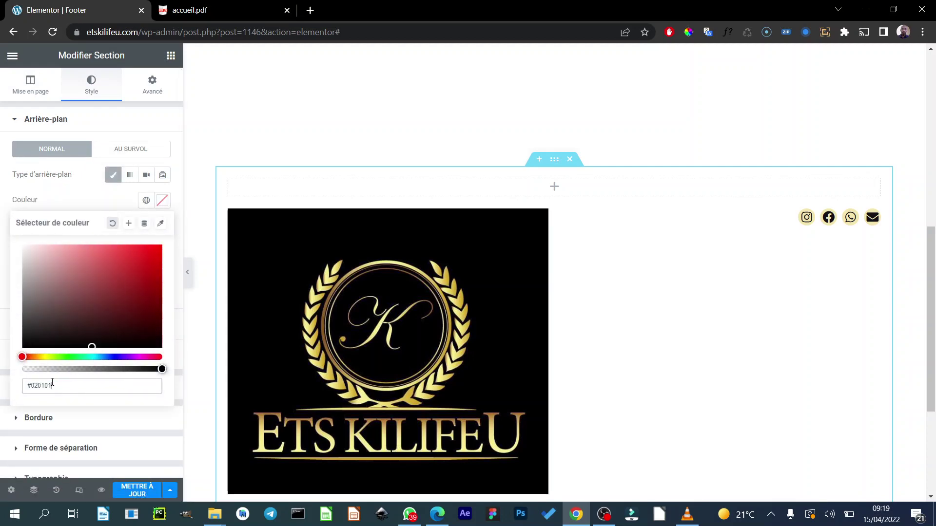
drag(35, 388, 56, 383)
text(00)
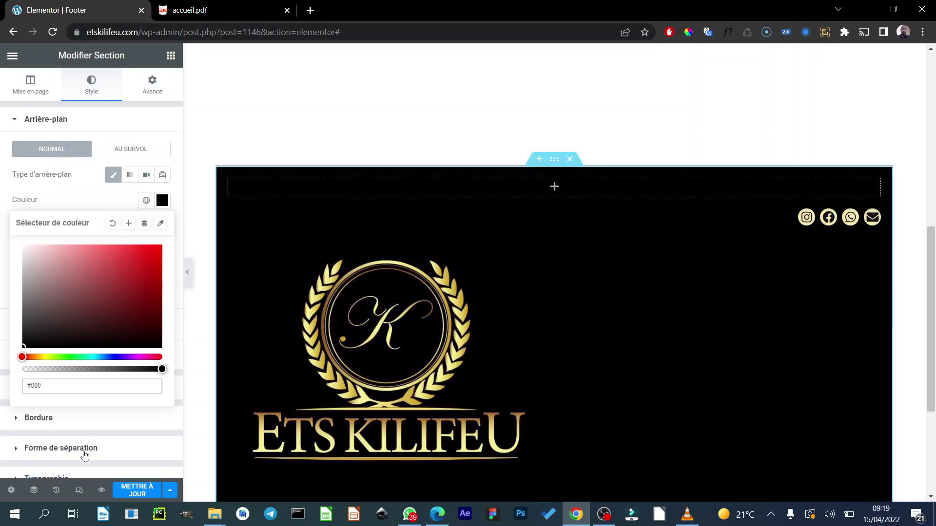
click(131, 492)
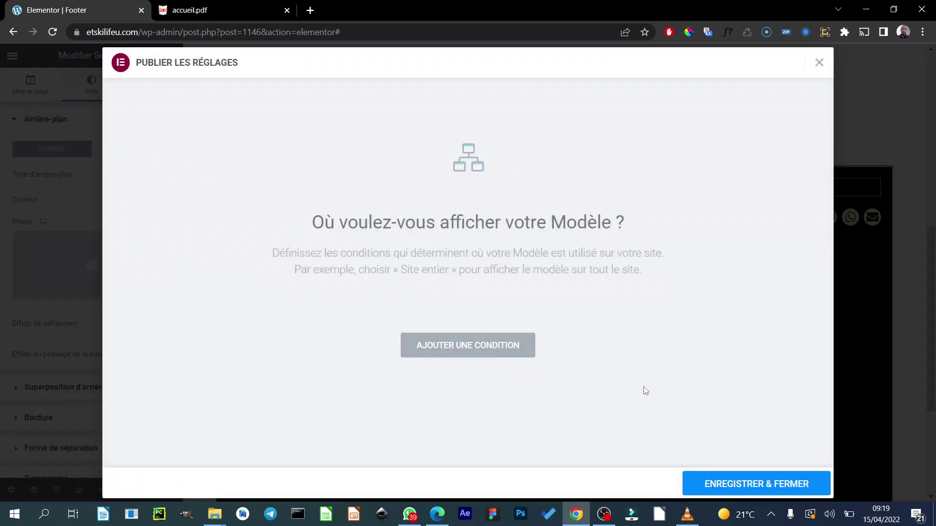
click(756, 484)
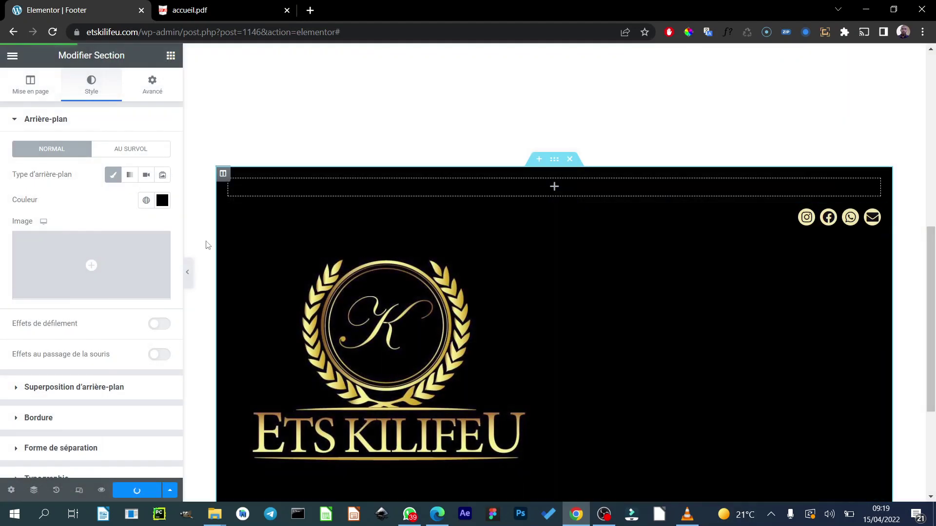
Step: Stretch the black footer section to full width, previewing it with the editor panel hidden before and after
click(188, 274)
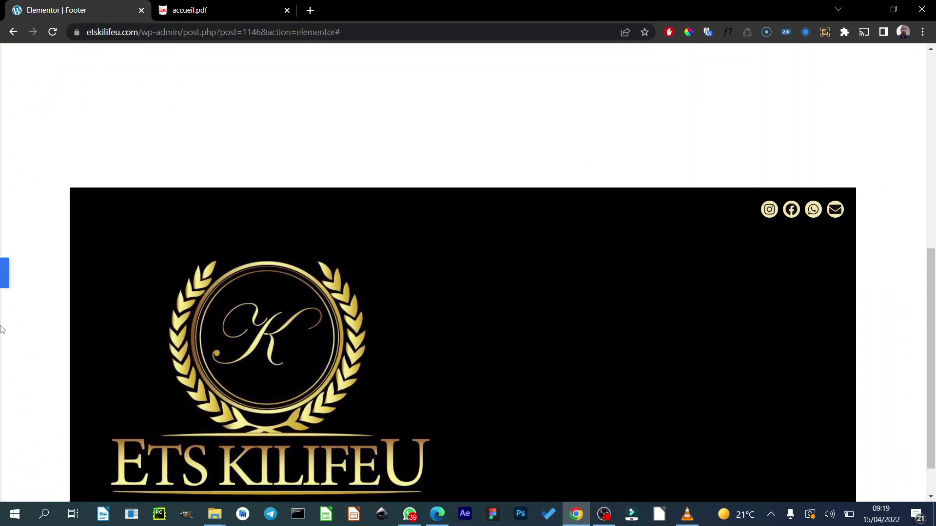
click(4, 273)
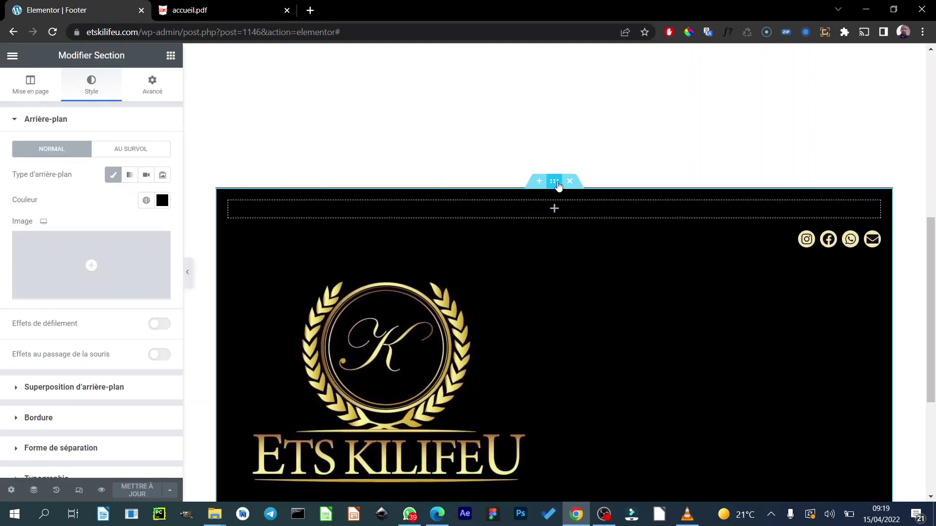
click(26, 96)
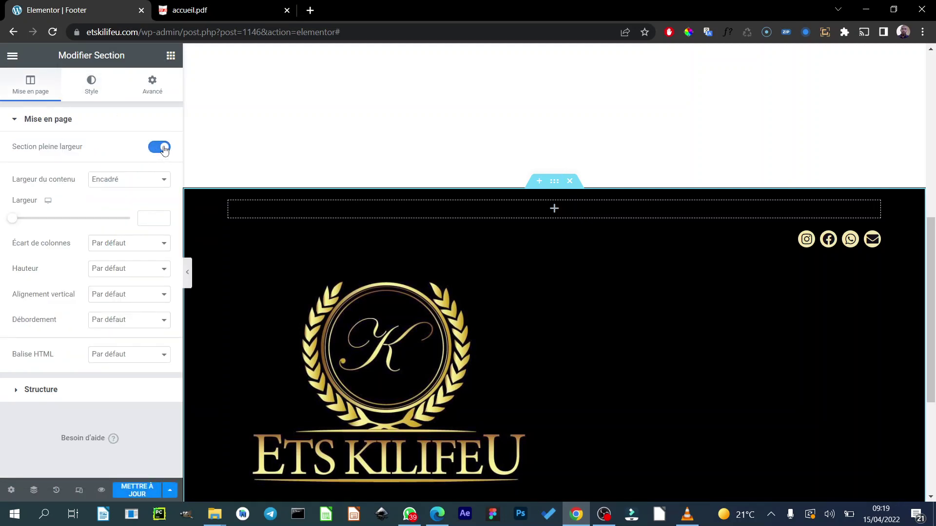
click(188, 277)
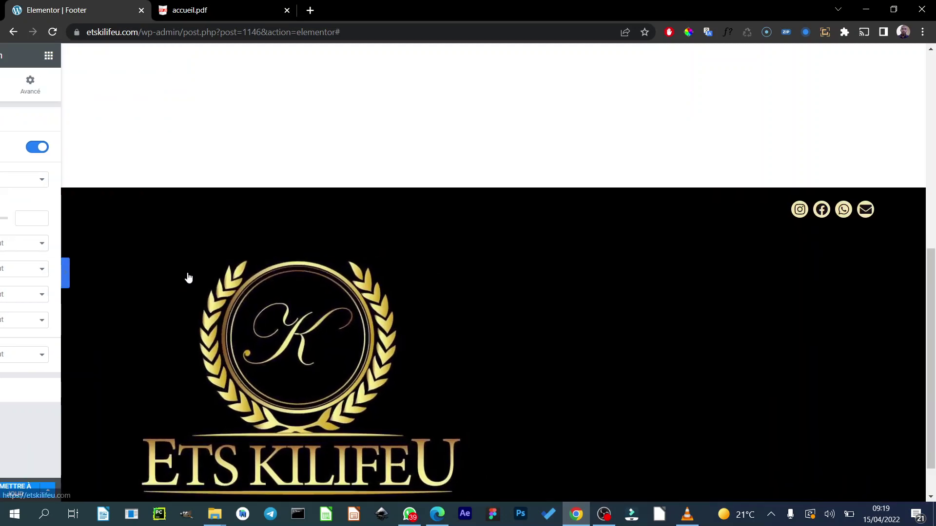
click(4, 273)
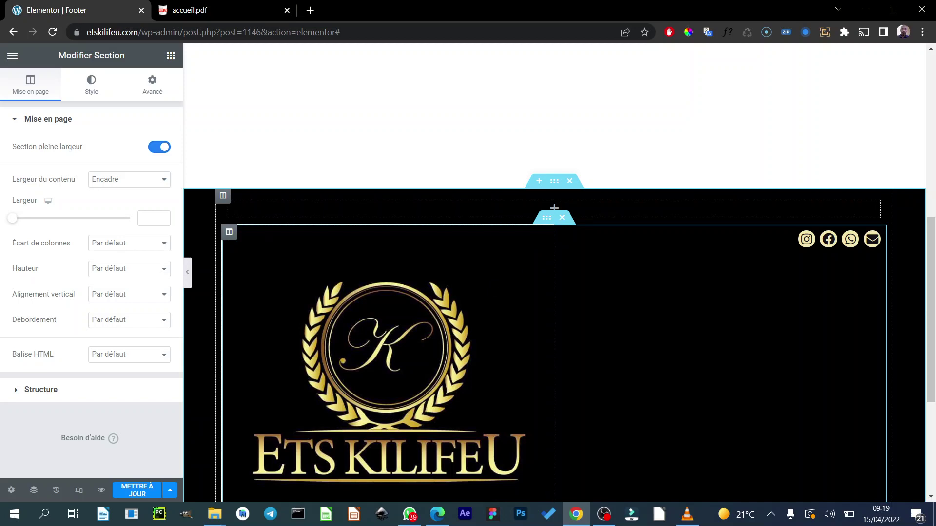
Step: Narrow the logo column of the lower inner section and set the parent footer section's vertical alignment to Milieu
drag(554, 263, 296, 252)
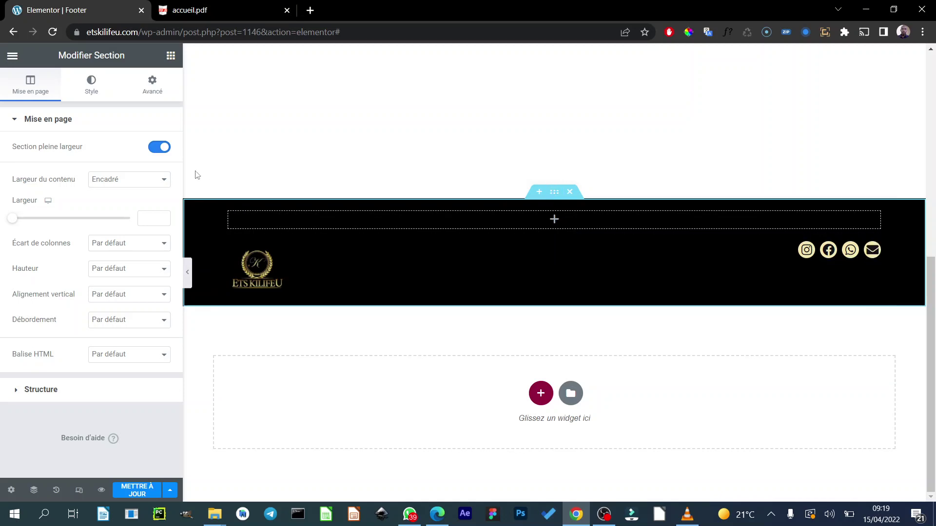
click(138, 294)
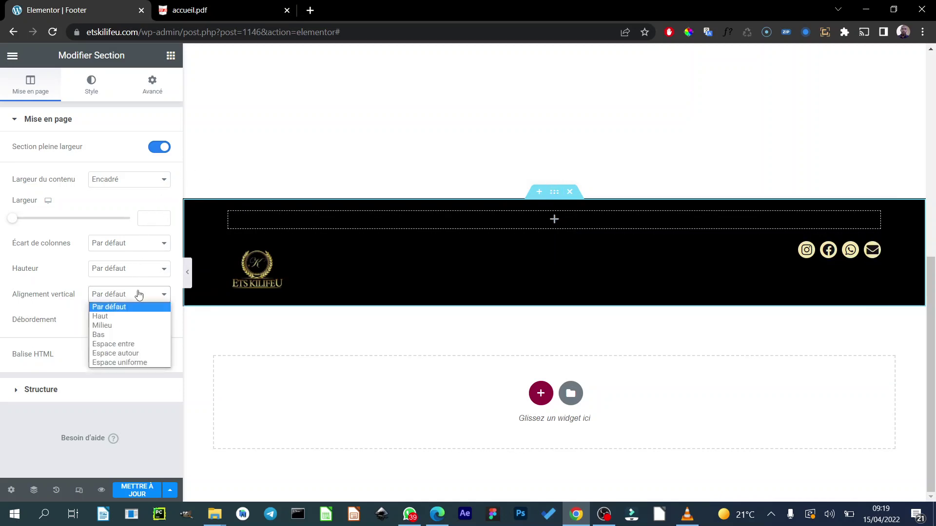
key(Escape)
click(130, 334)
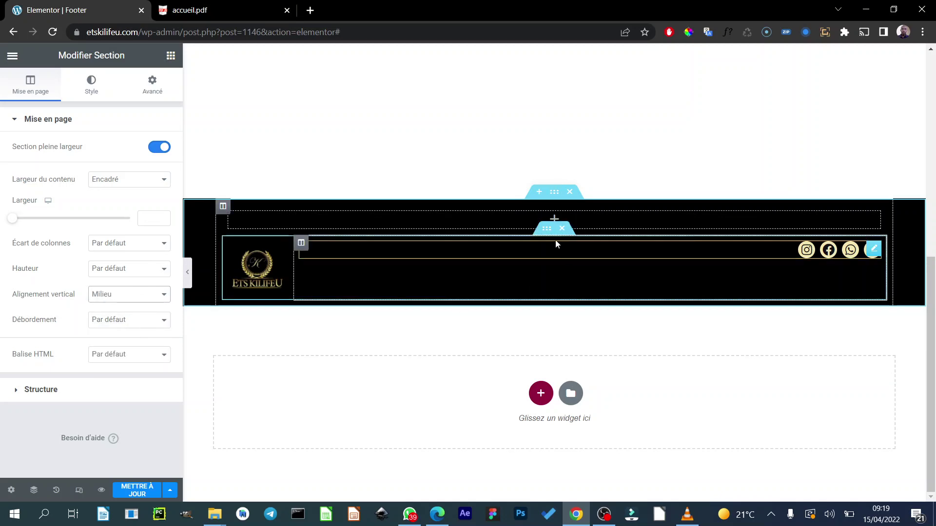
Step: Set the vertical alignment of the inner section holding the logo and social icons to Milieu
click(547, 229)
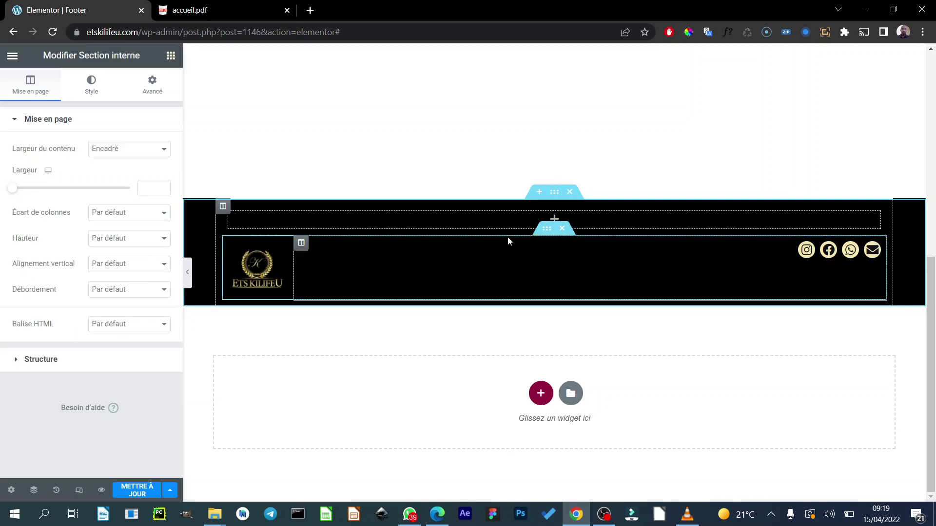
click(128, 264)
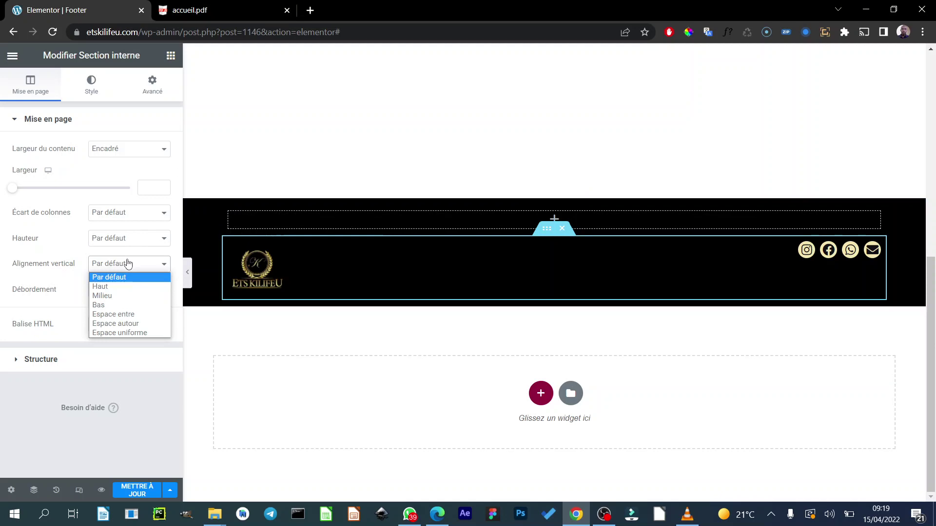
click(123, 296)
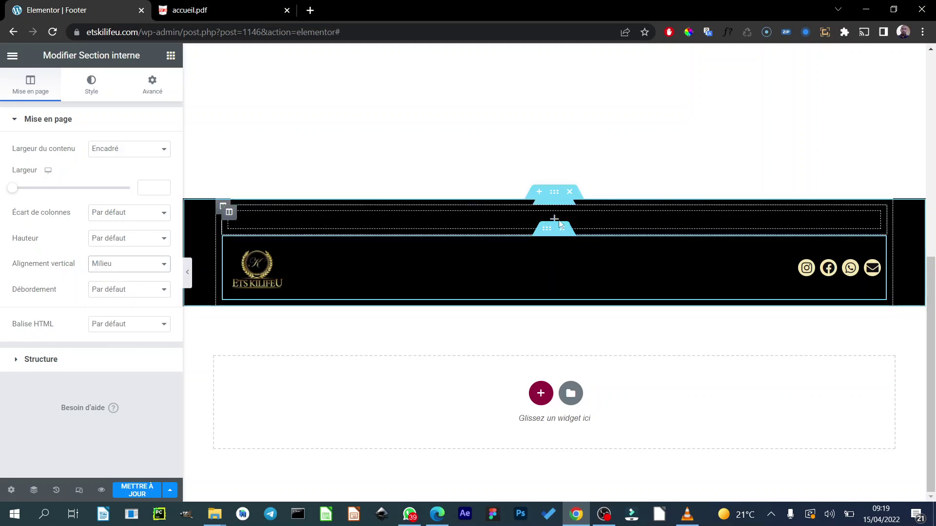
Step: Find the Séparateur widget and place it in the empty single-column inner section above the logo
click(170, 56)
text(s)
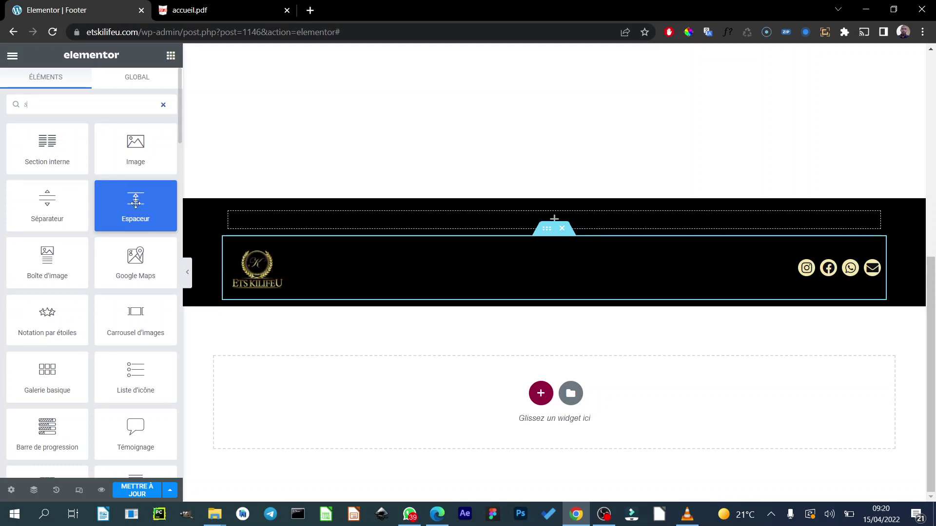
mouse_move(135, 202)
mouse_down()
mouse_move(557, 223)
mouse_move(135, 204)
mouse_up()
drag(47, 202, 580, 221)
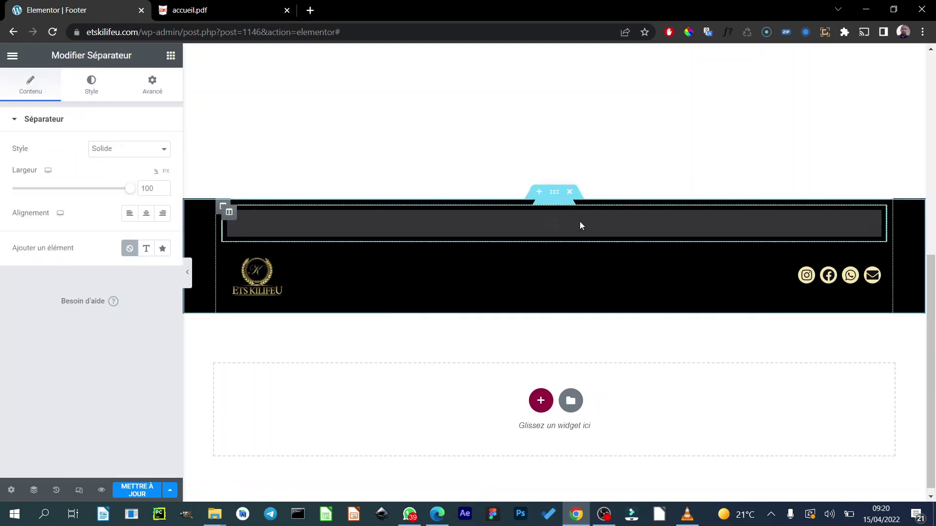
Step: Set the separator's color to the global color "or kilifeu"
click(90, 89)
click(146, 149)
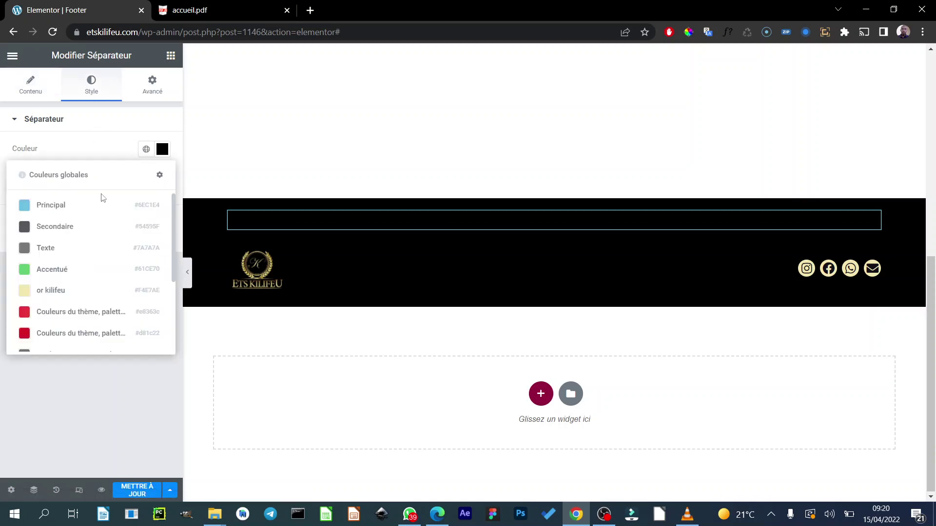
scroll(69, 287, down, 3)
scroll(63, 241, up, 2)
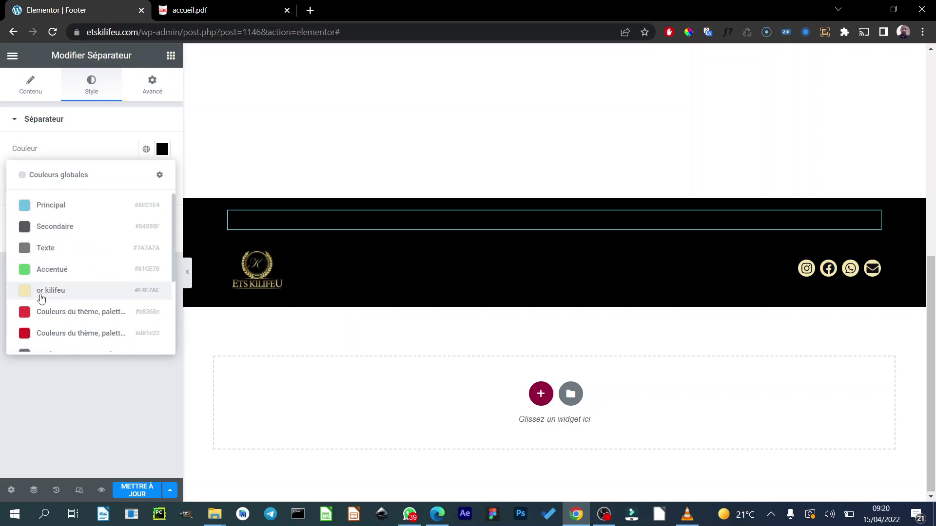
click(40, 298)
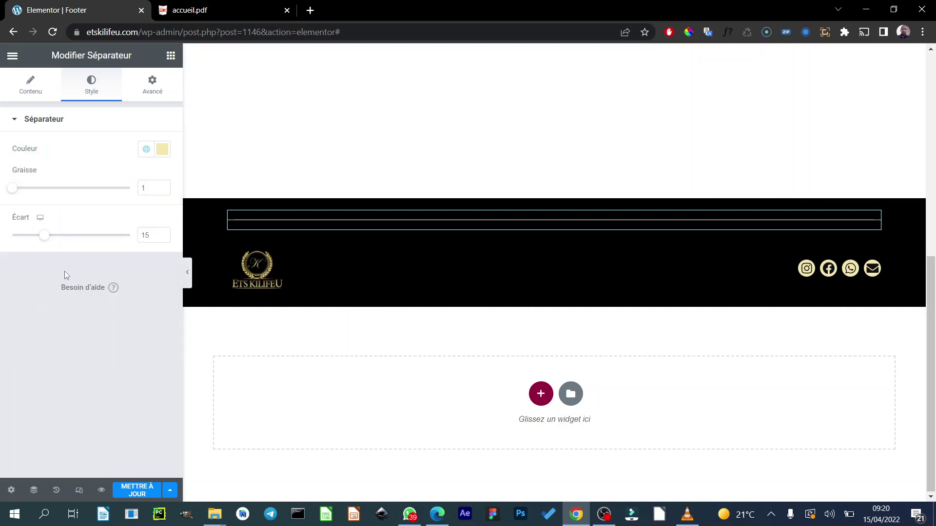
Step: Set the separator's color to the semi-transparent #F4E7AE87 and compare the full-width footer with the accueil.pdf mockup
click(162, 150)
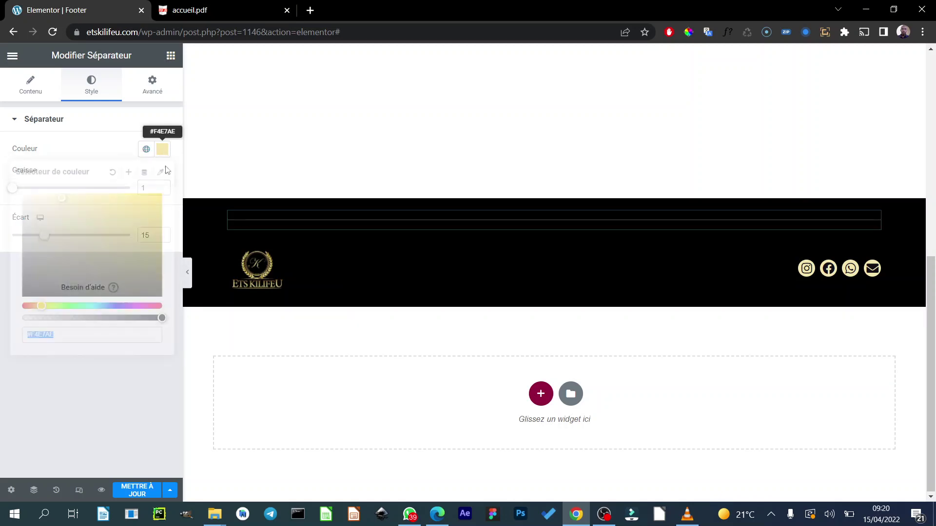
drag(160, 317, 97, 318)
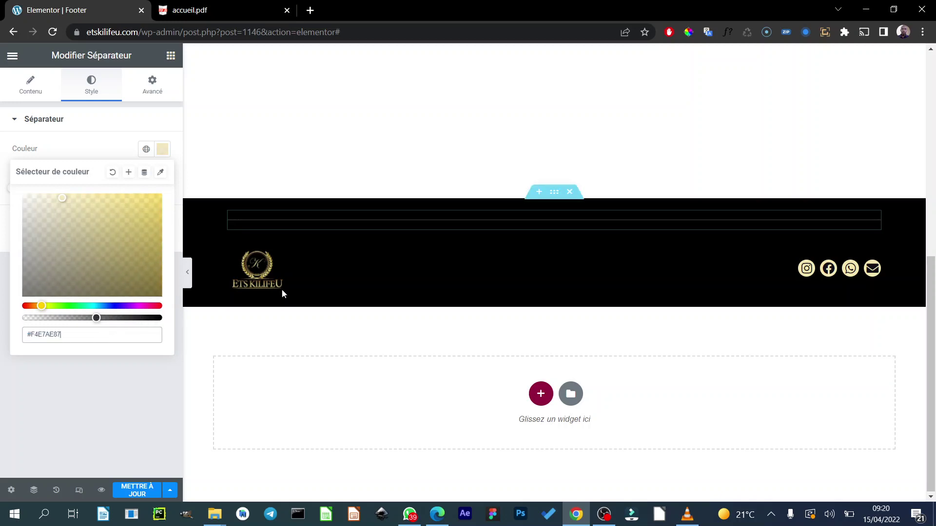
click(188, 277)
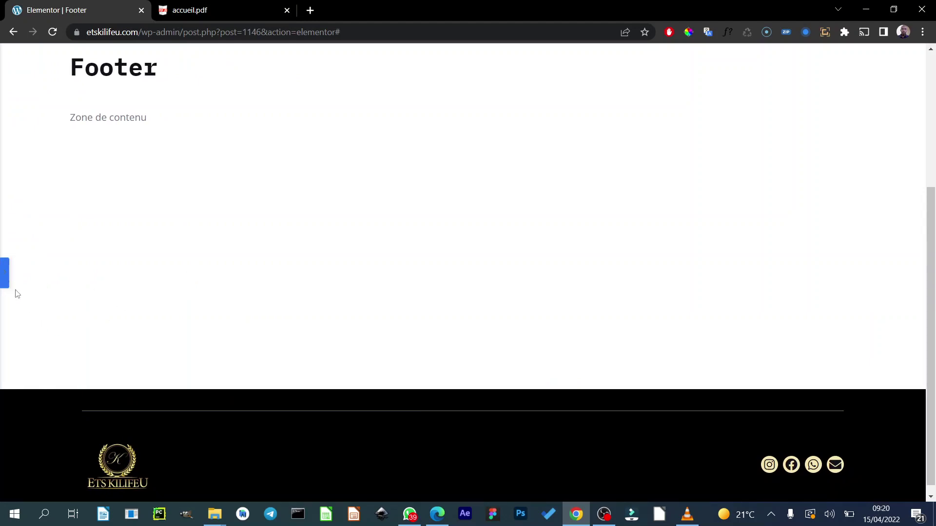
click(213, 9)
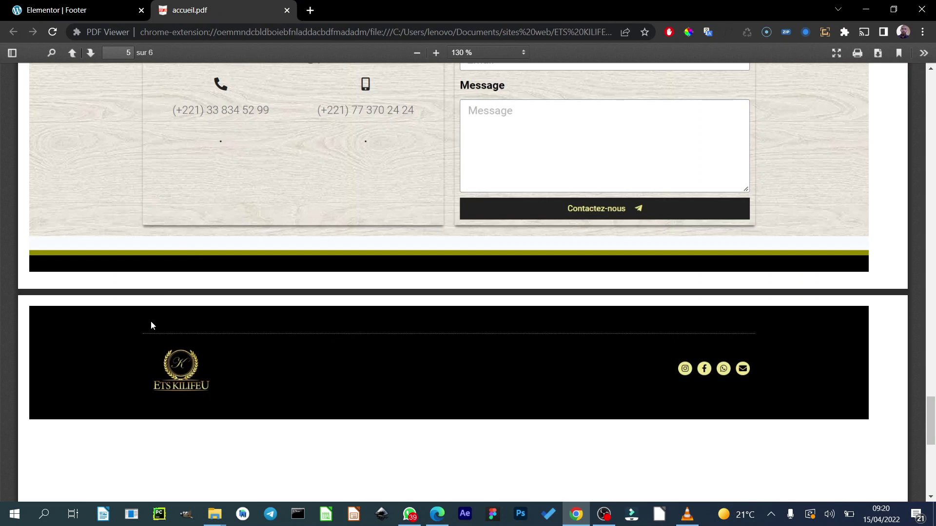
click(100, 9)
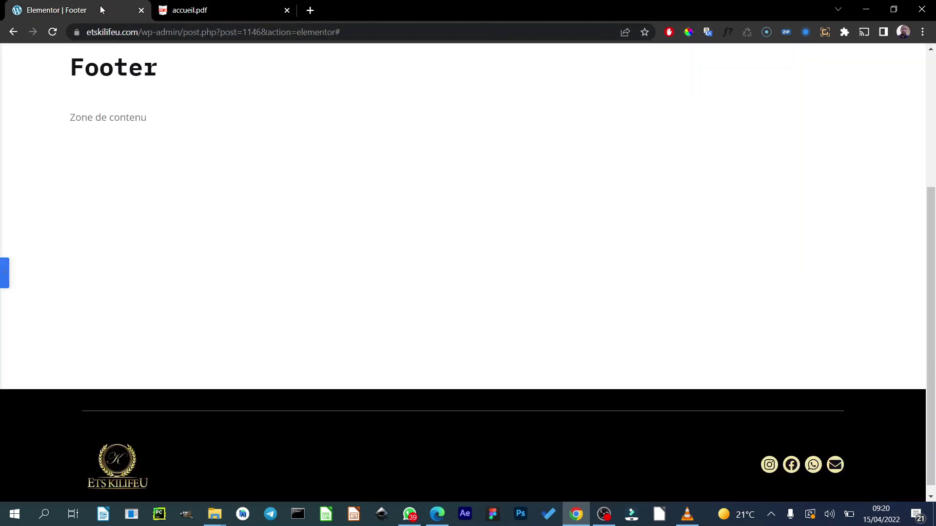
click(5, 273)
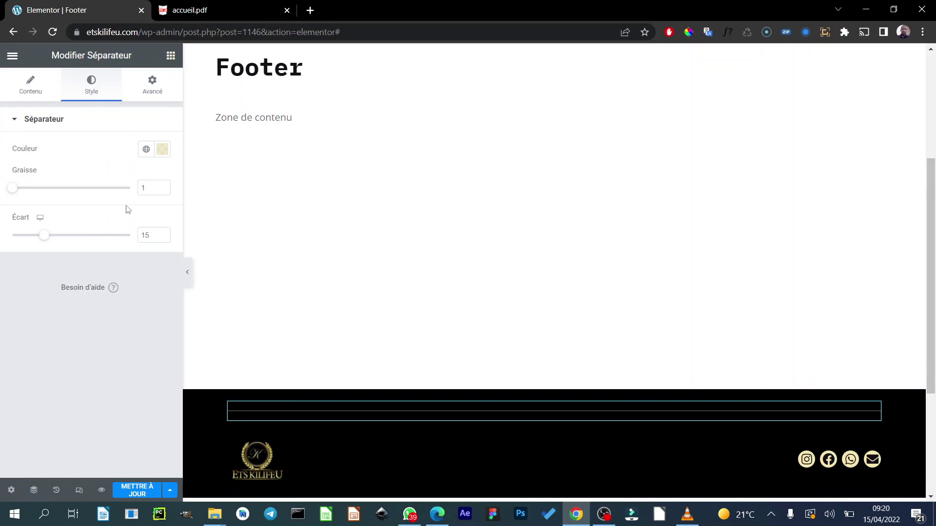
Step: Lower the opacity of the separator's color to #F4E7AE4D, checking the line in the full-width footer
click(162, 149)
drag(101, 319, 75, 319)
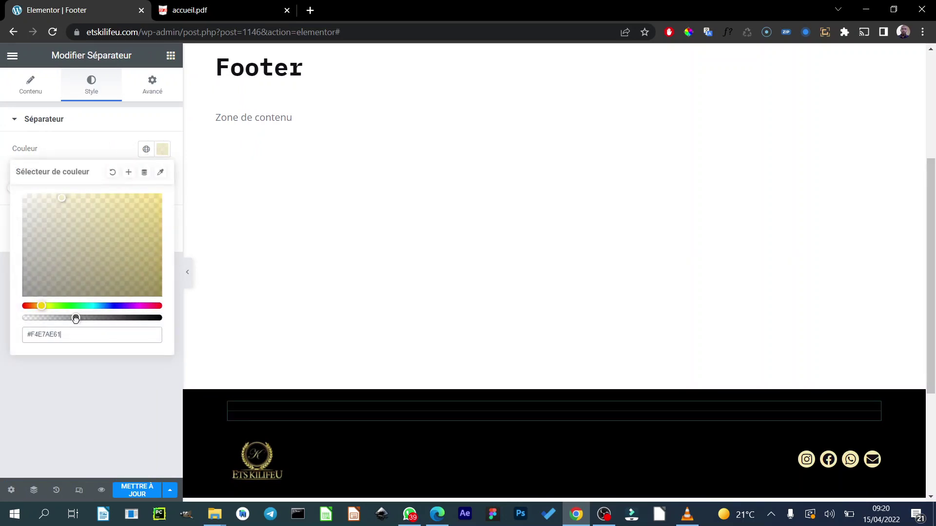
click(188, 273)
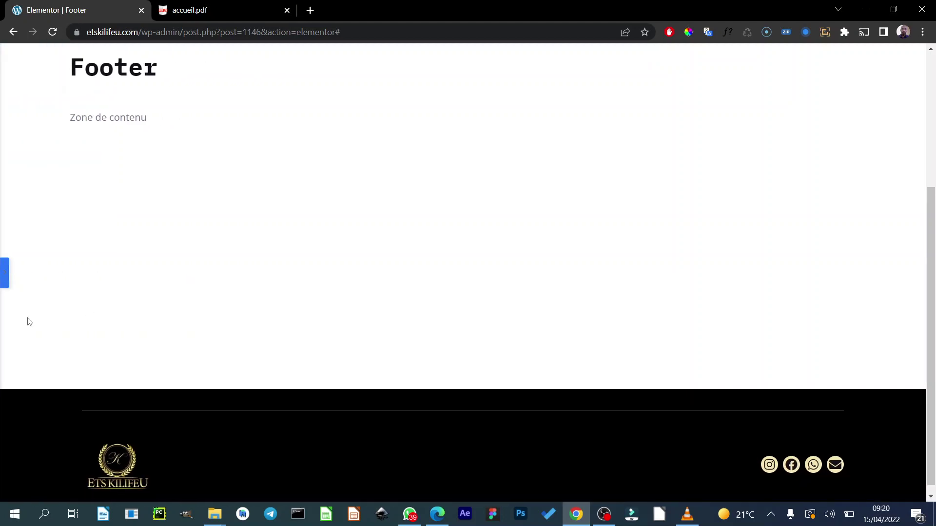
click(5, 279)
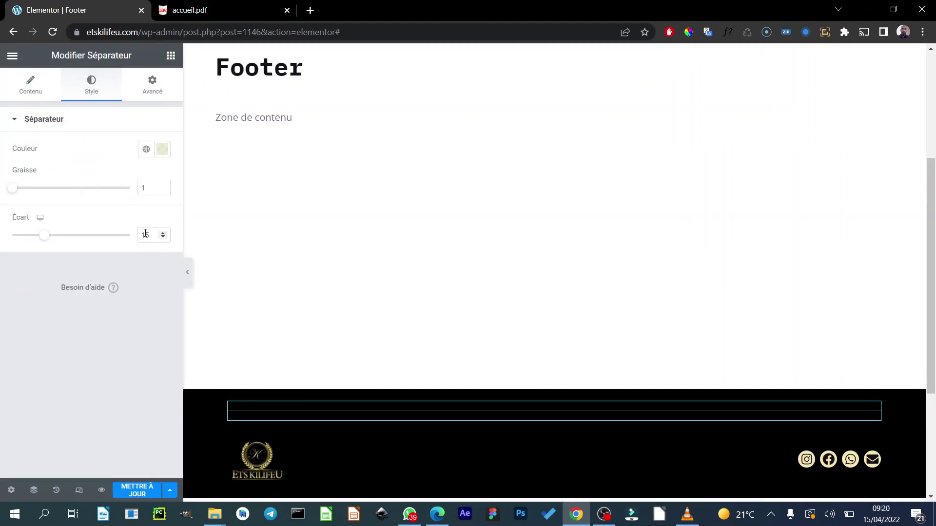
click(162, 150)
click(67, 333)
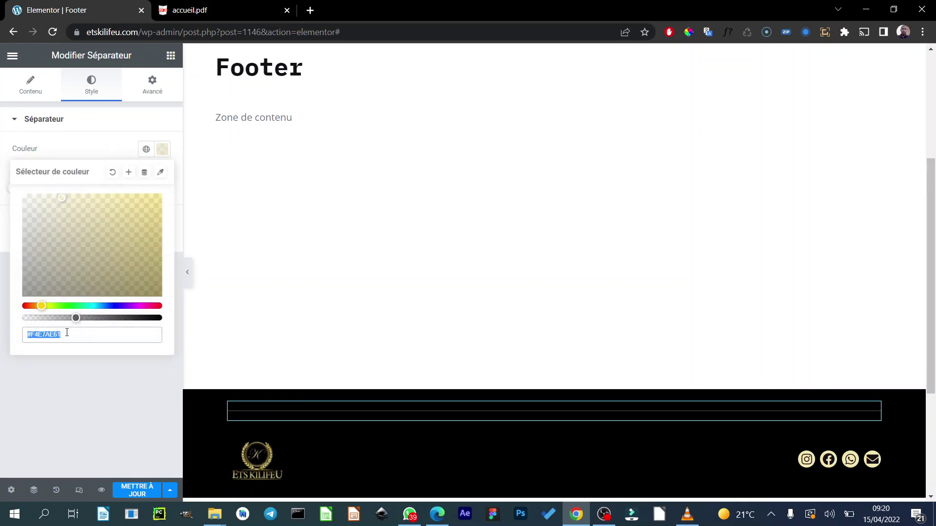
drag(76, 319, 64, 319)
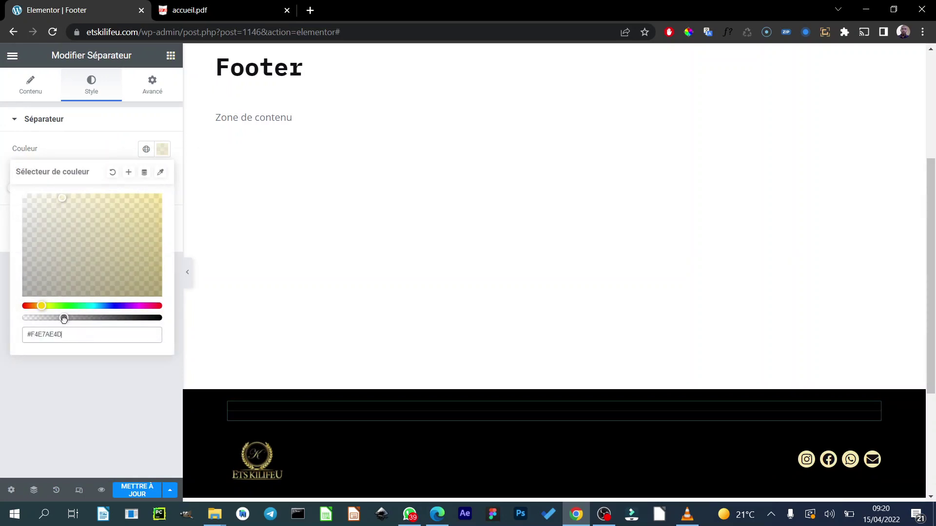
click(188, 273)
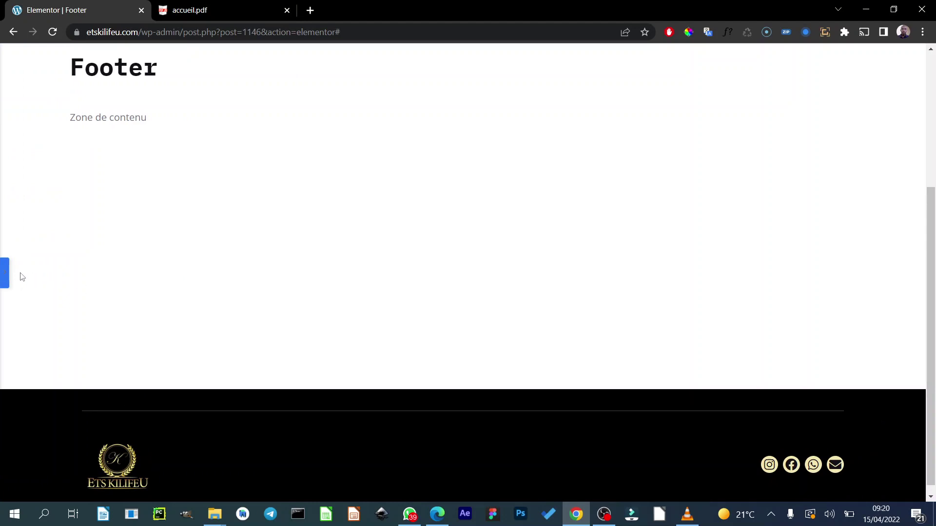
click(5, 273)
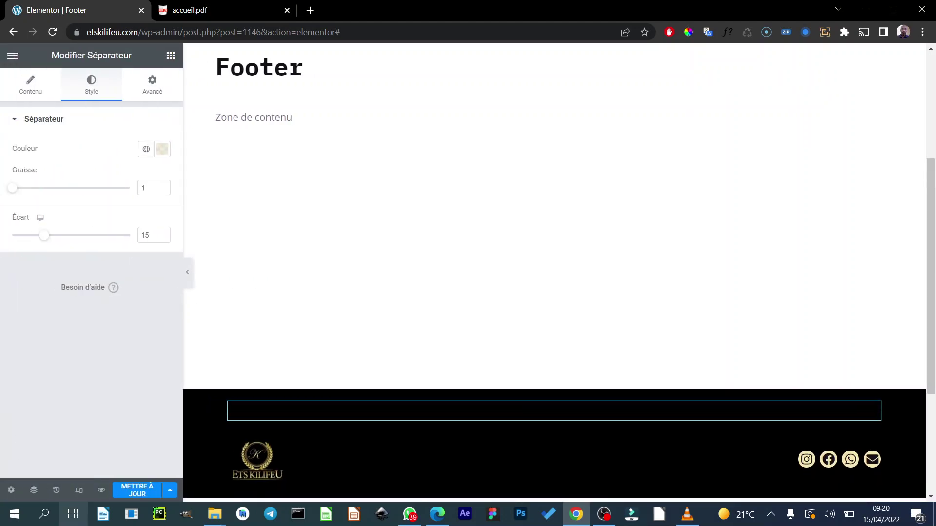
Step: Update the footer template with the display condition Inclure "Dans tout le site", then save and close the publish settings
click(129, 492)
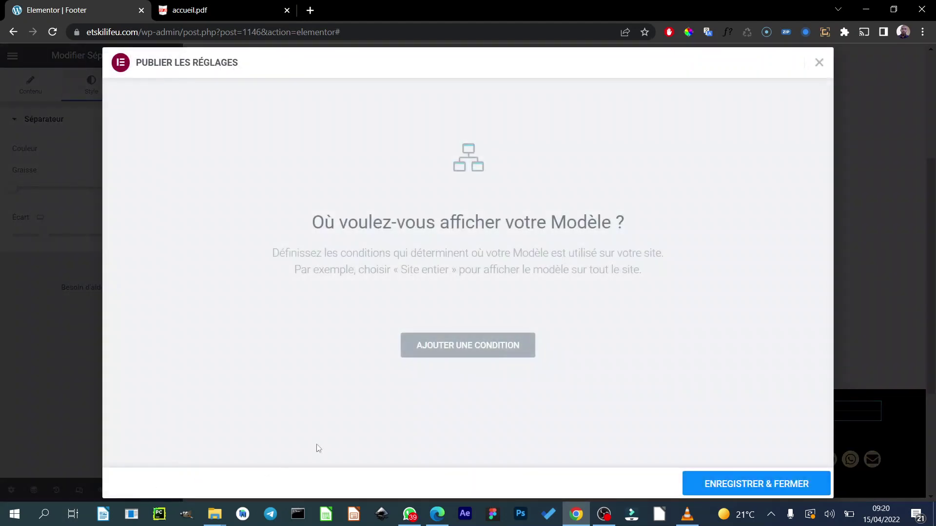
click(486, 349)
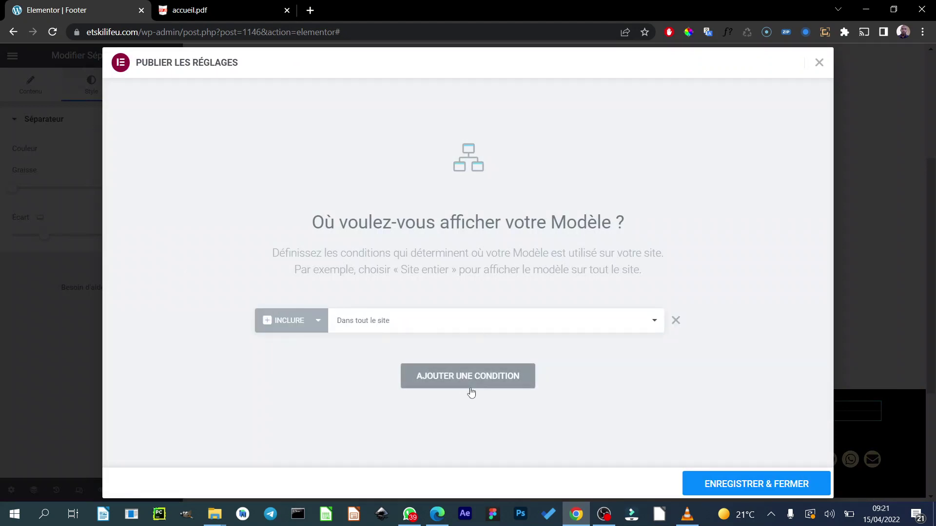
click(752, 485)
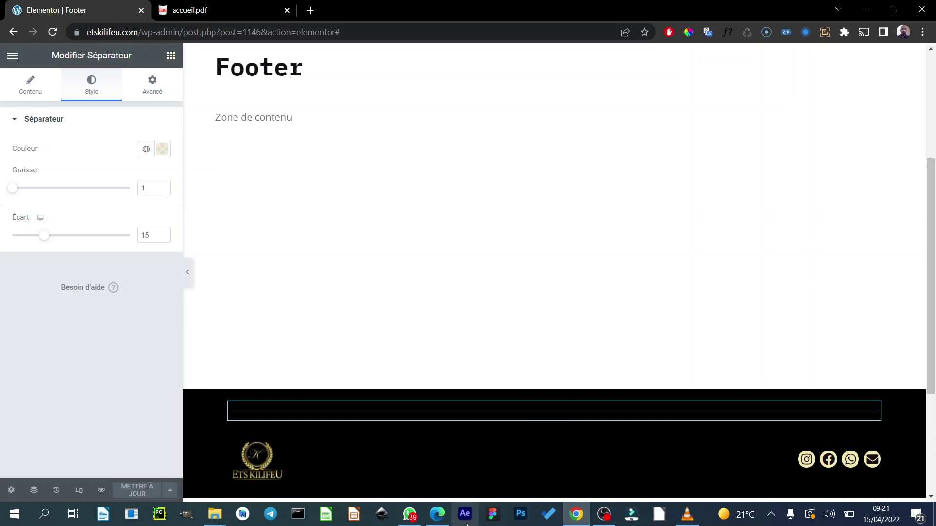
Step: Switch to Microsoft Edge, reload etskilifeu.com and check the footer at the end of the home page
click(437, 515)
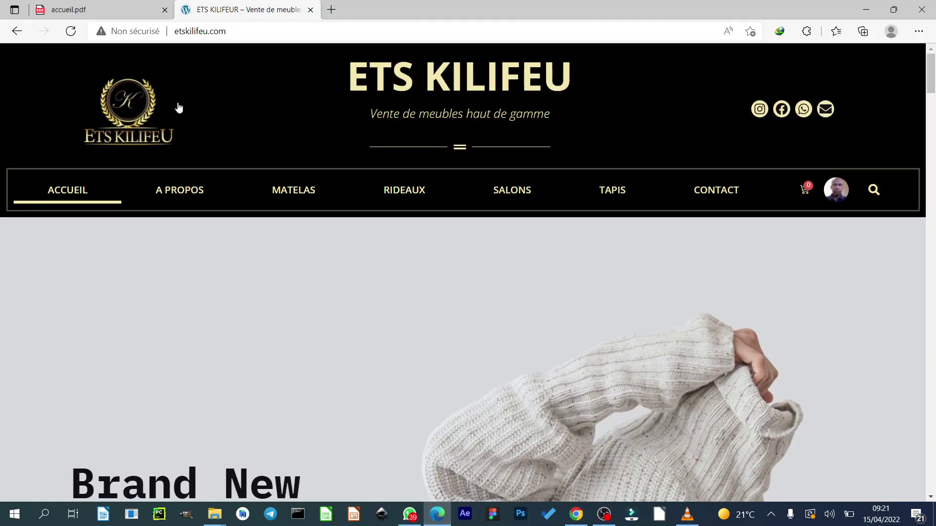
scroll(292, 242, down, 20)
scroll(294, 241, down, 2)
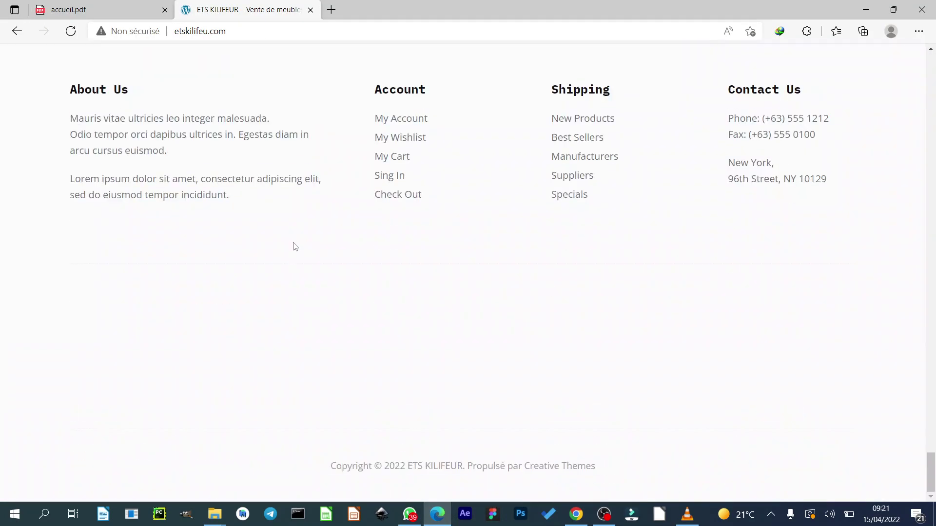
scroll(447, 190, up, 15)
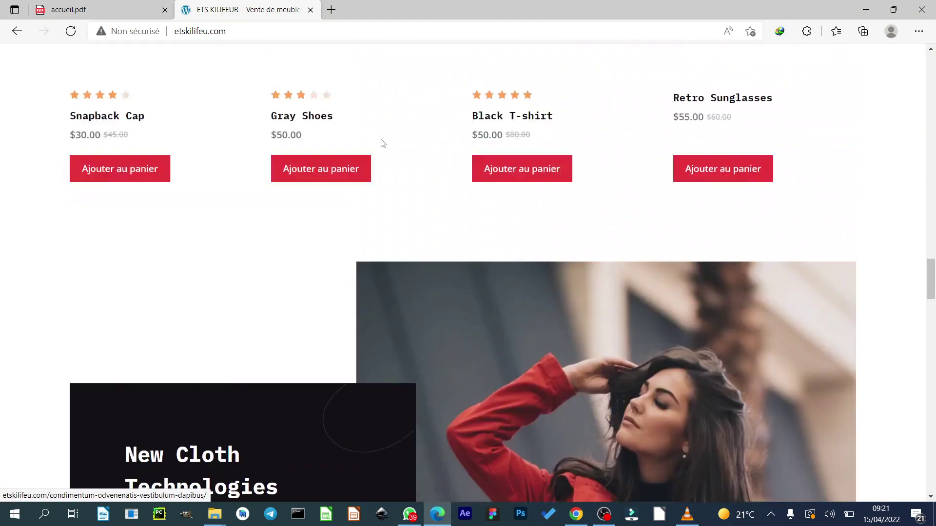
scroll(383, 143, down, 2)
click(71, 31)
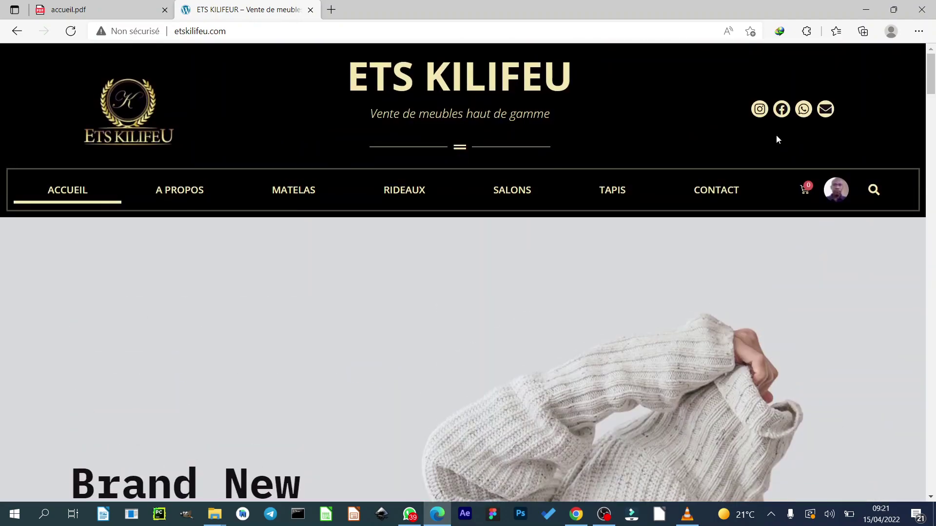
scroll(776, 139, down, 20)
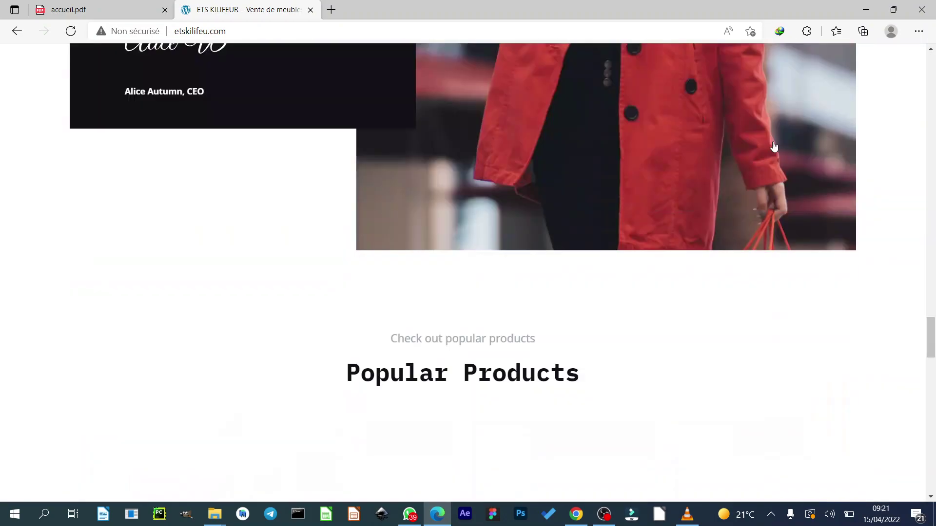
scroll(774, 149, down, 15)
scroll(774, 154, up, 20)
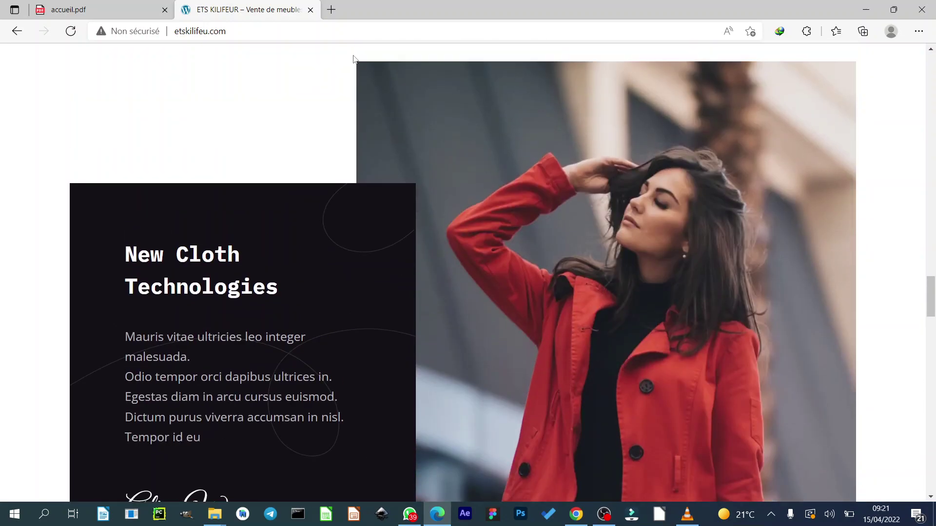
click(279, 29)
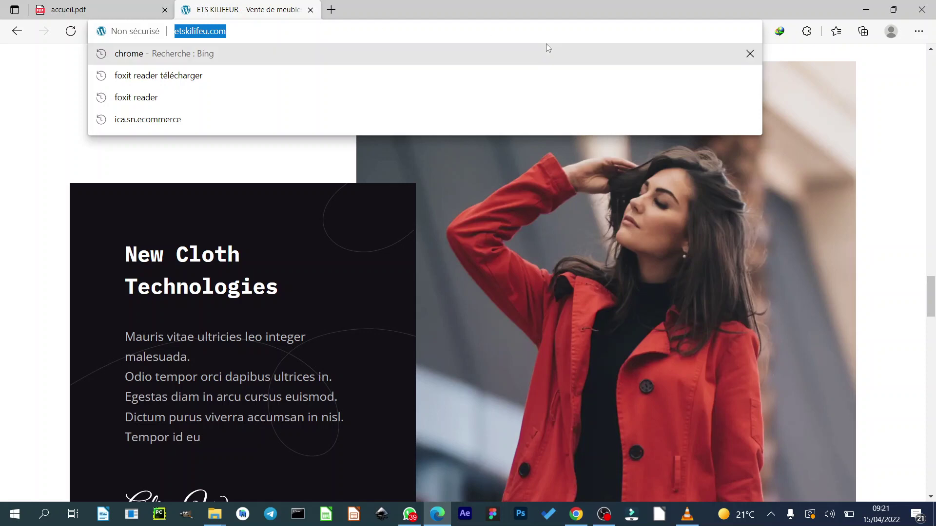
key(Return)
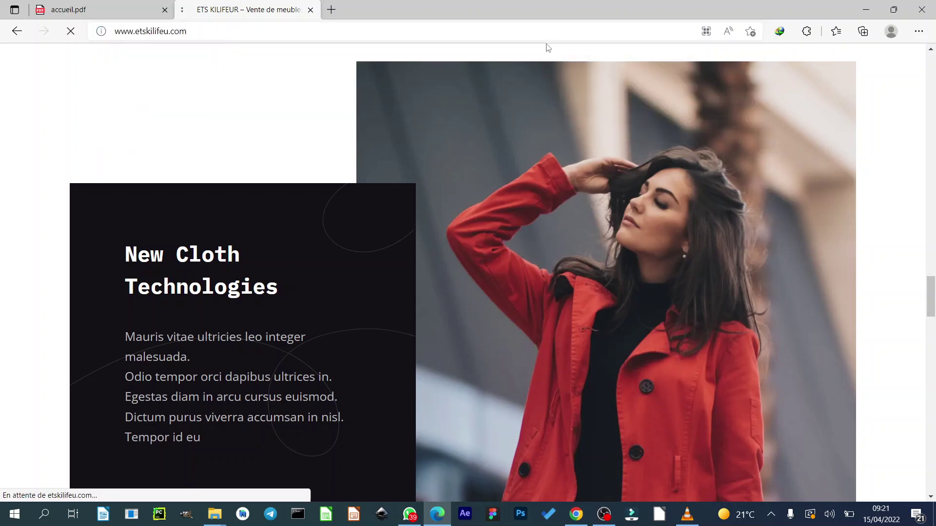
scroll(641, 232, down, 20)
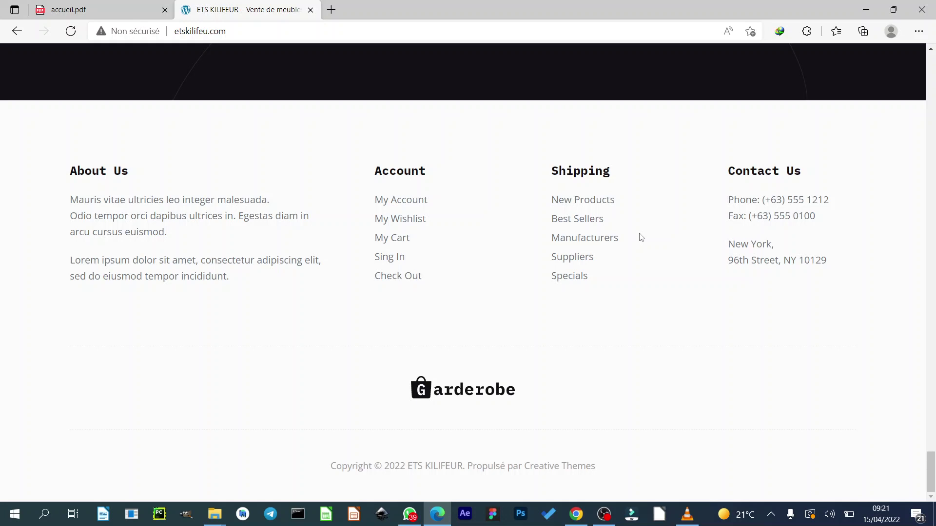
key(XF86MonBrightnessDown)
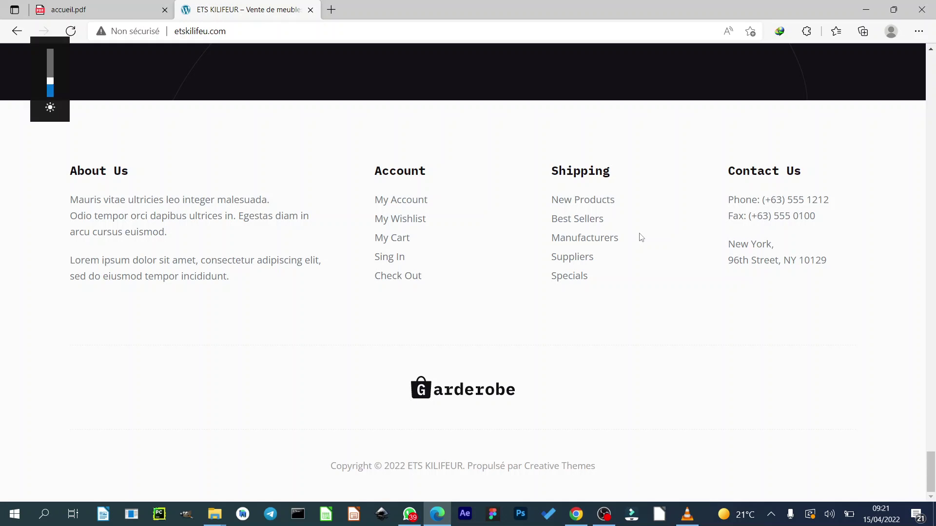
key(XF86MonBrightnessDown)
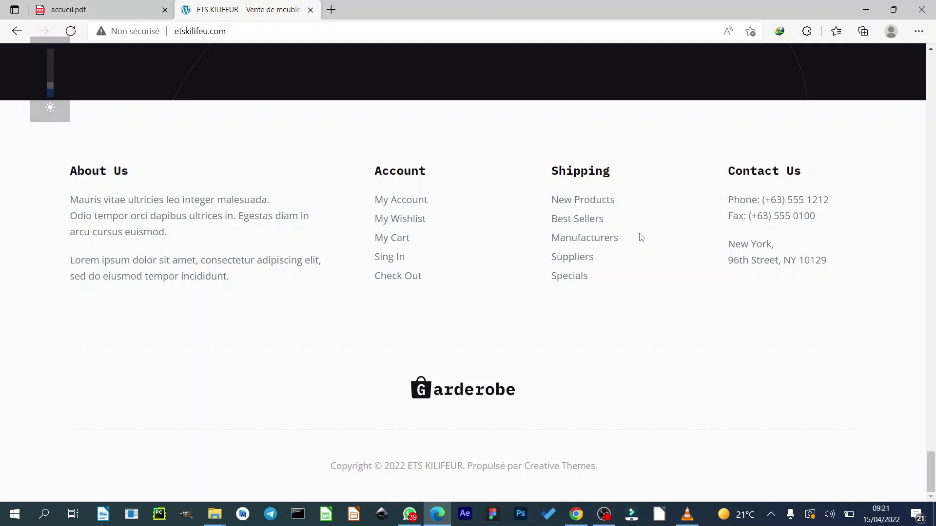
key(F5)
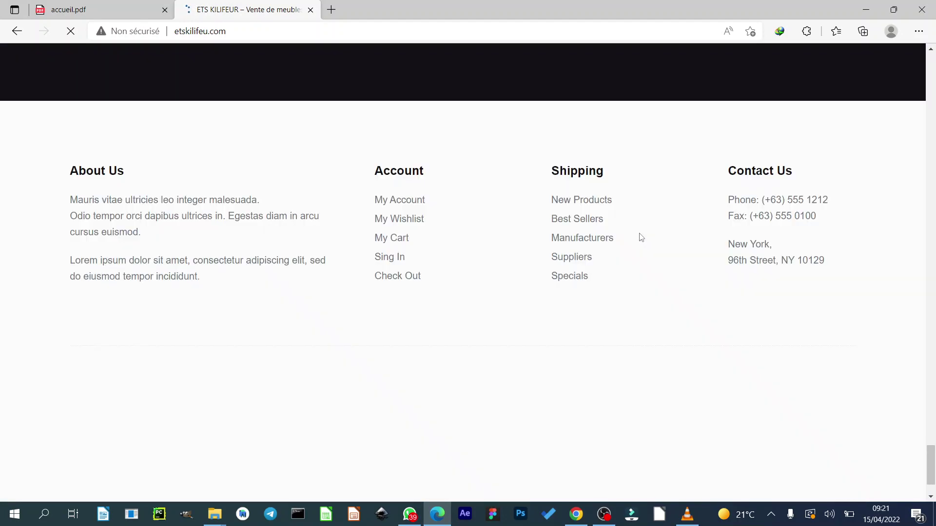
scroll(730, 163, up, 20)
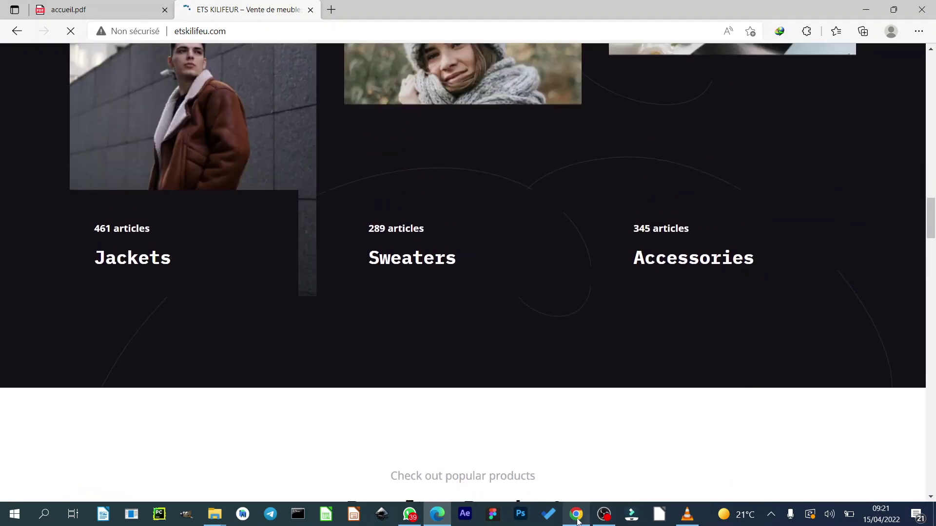
Step: Switch back to Chrome, preview the Footer template in a new tab and examine its header and footer
click(576, 514)
scroll(561, 276, up, 5)
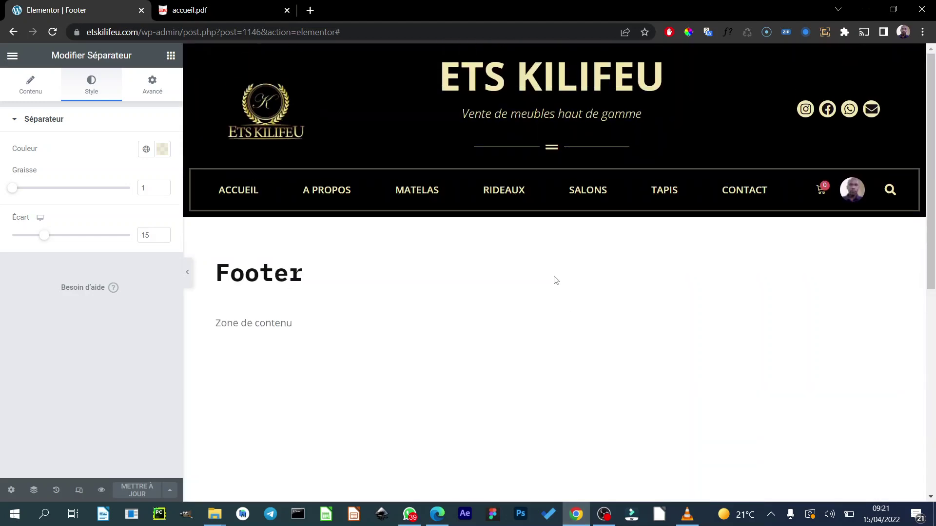
mouse_move(105, 492)
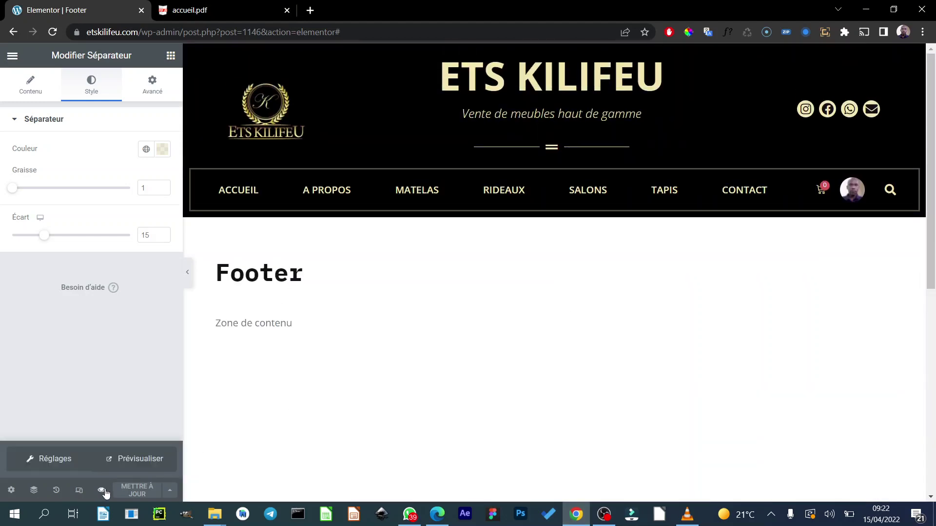
click(149, 462)
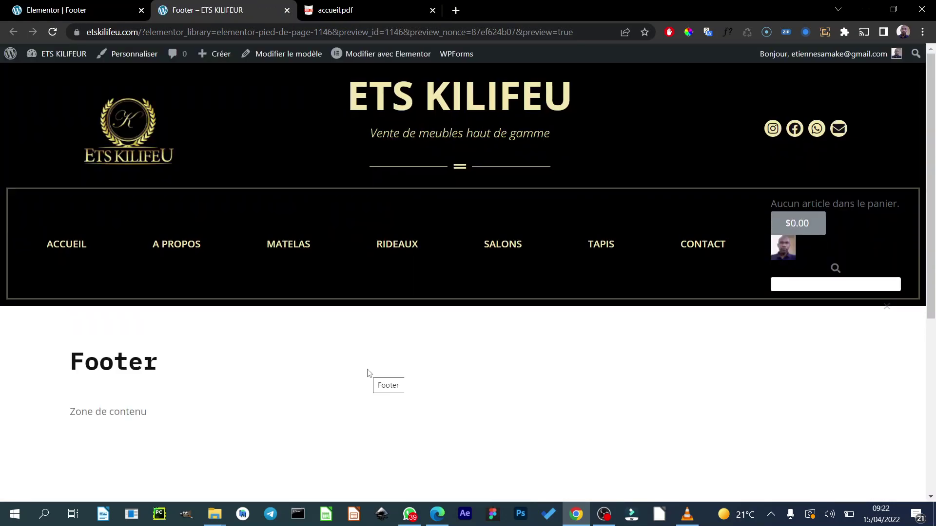
scroll(370, 373, down, 5)
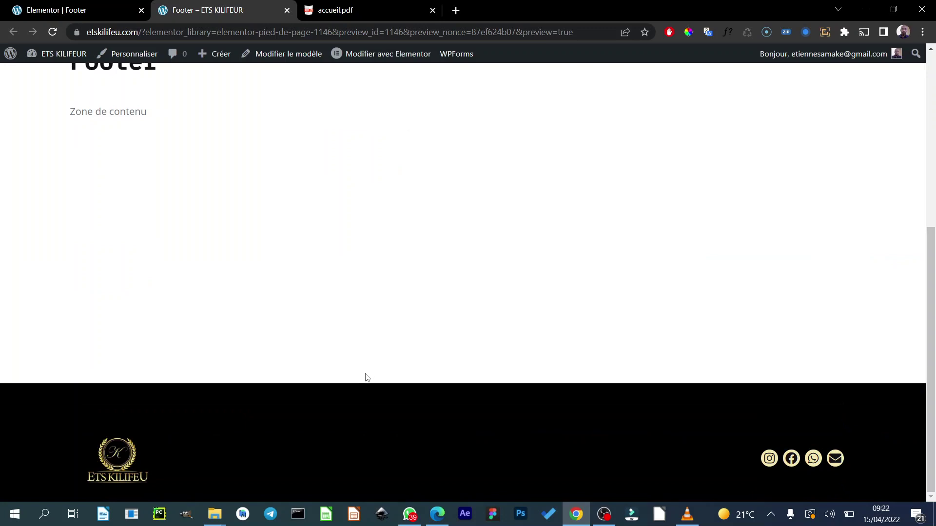
scroll(367, 377, up, 5)
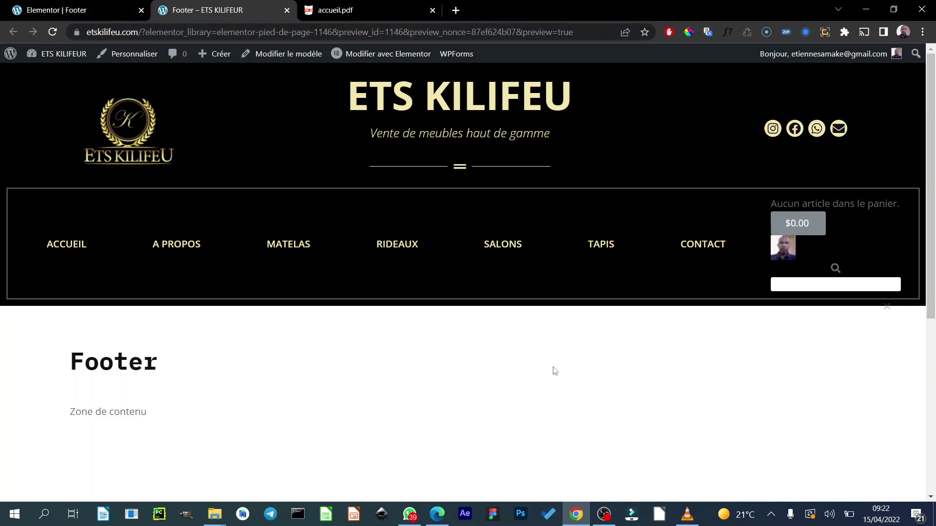
click(606, 521)
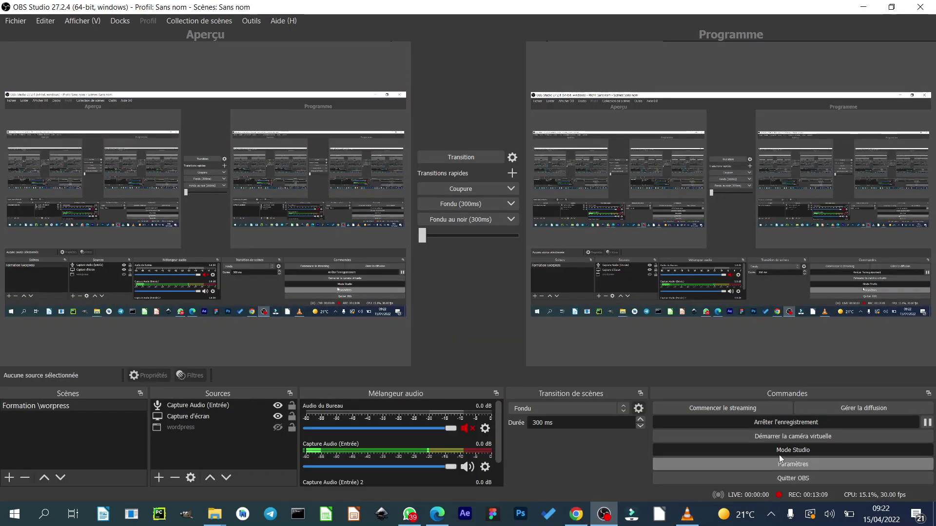